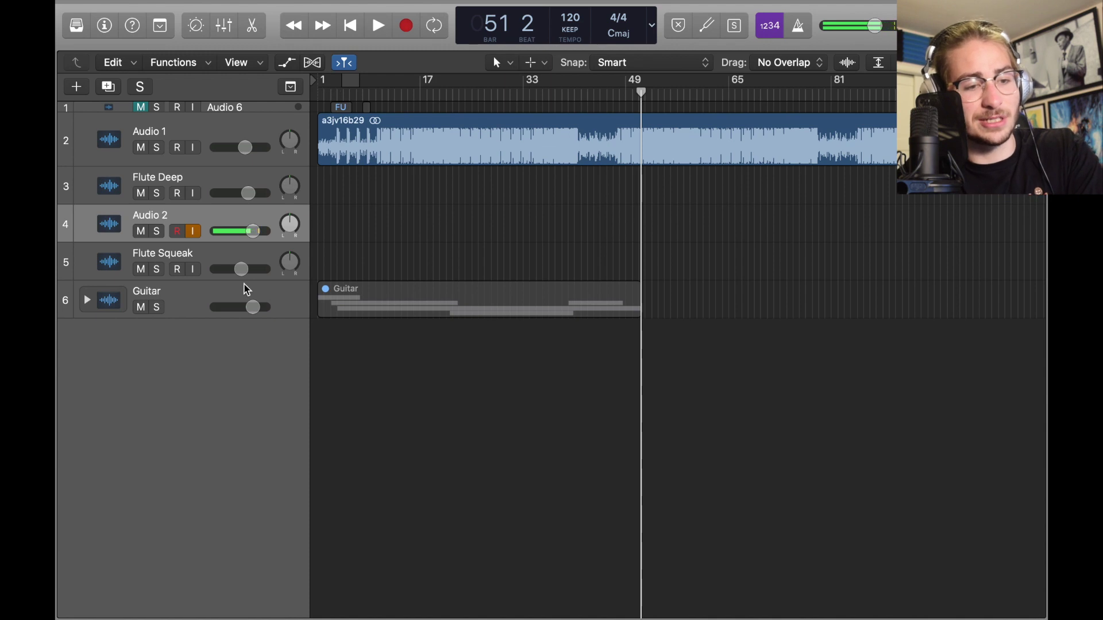
Step: Set the playhead to bar 8, show the mixer, and move Audio 2 above Flute Deep
left_click(362, 97)
left_click(218, 30)
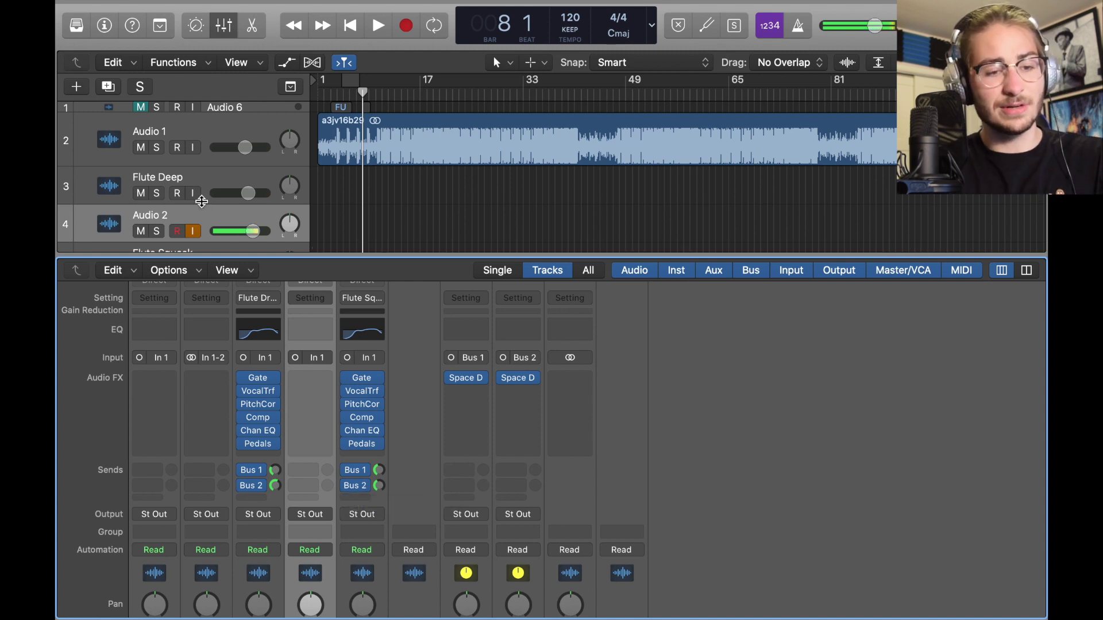
left_click_drag(203, 214, 208, 162)
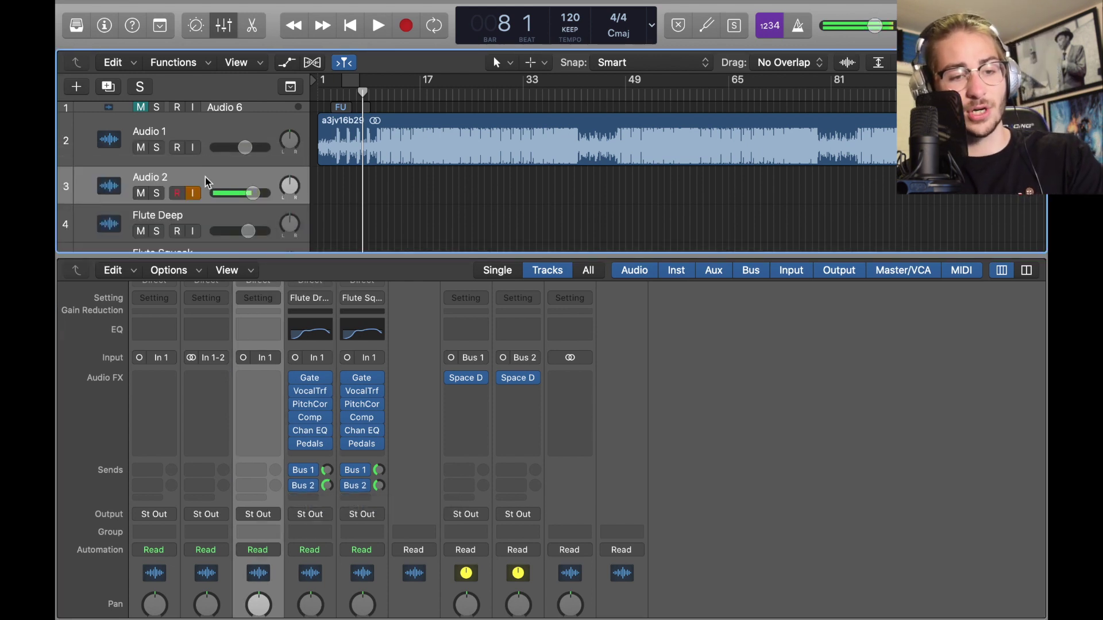
Step: Route Audio 2's first send to Bus 1 and its second send to Bus 2
left_click(251, 470)
mouse_move(265, 497)
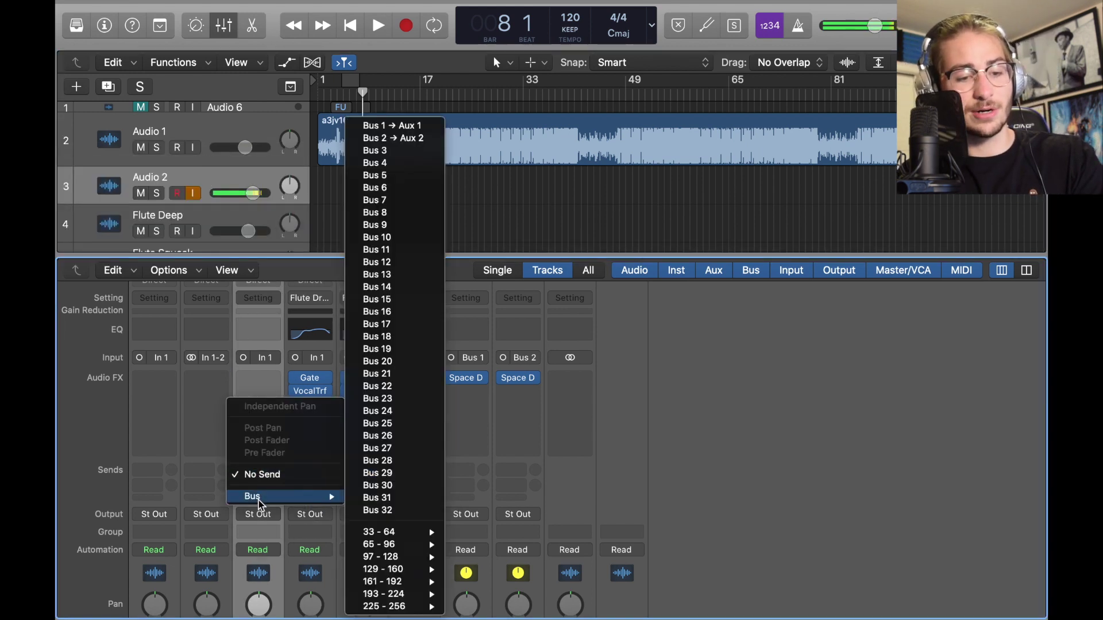
left_click(420, 126)
left_click(253, 485)
left_click(408, 139)
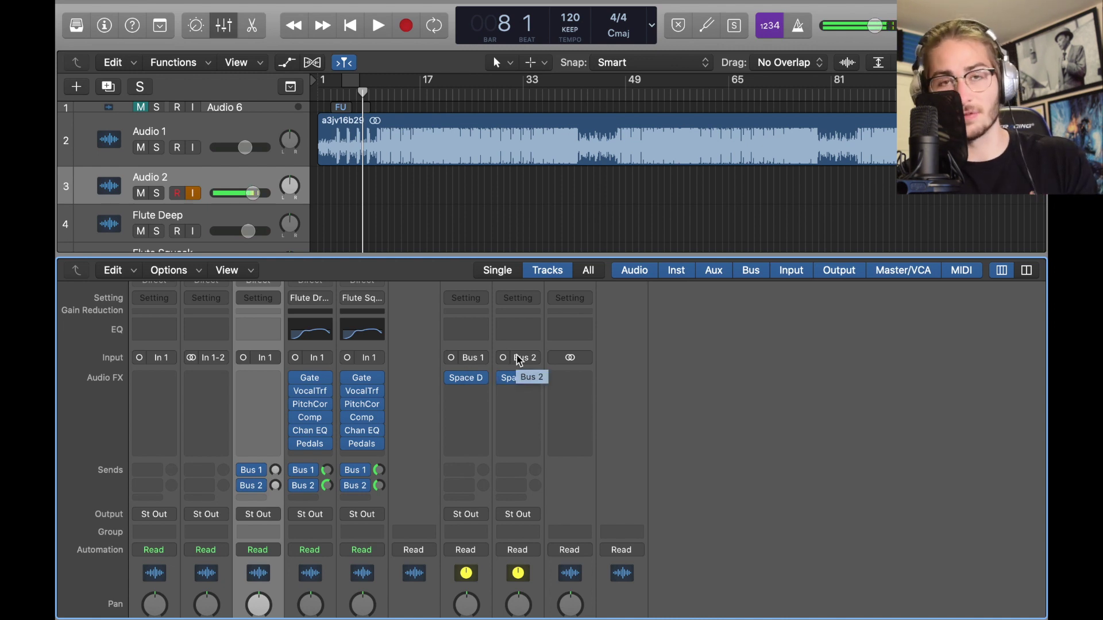
Step: Open Aux 1's Space Designer and keep its 02.6s Vocal Plate preset
left_click(482, 377)
mouse_move(509, 560)
mouse_move(659, 597)
left_click(770, 606)
left_click(278, 46)
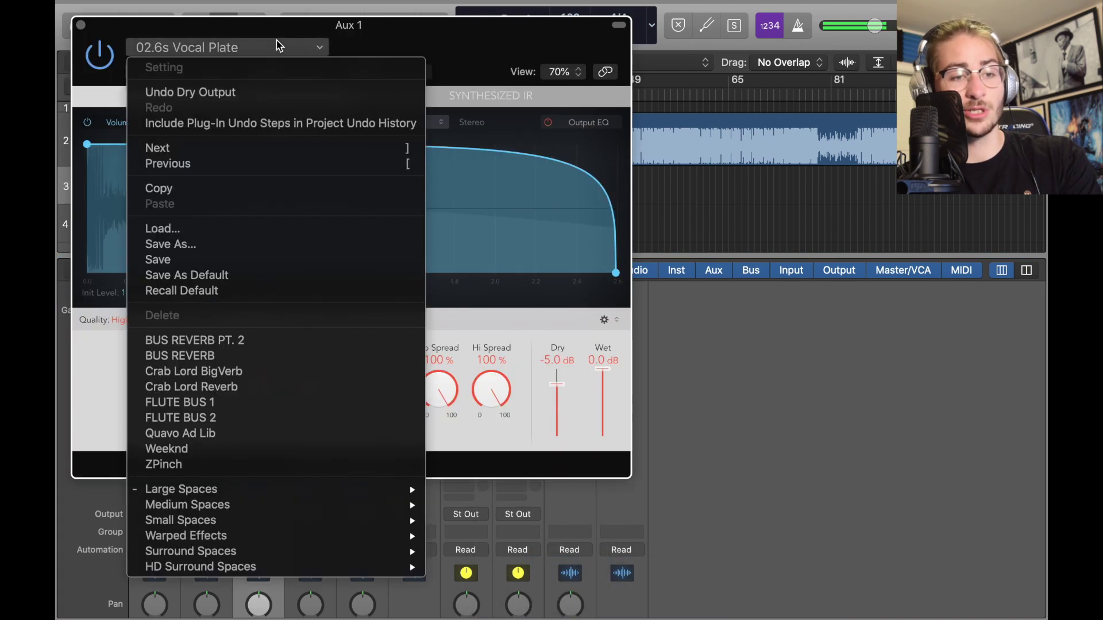
mouse_move(234, 489)
mouse_move(493, 522)
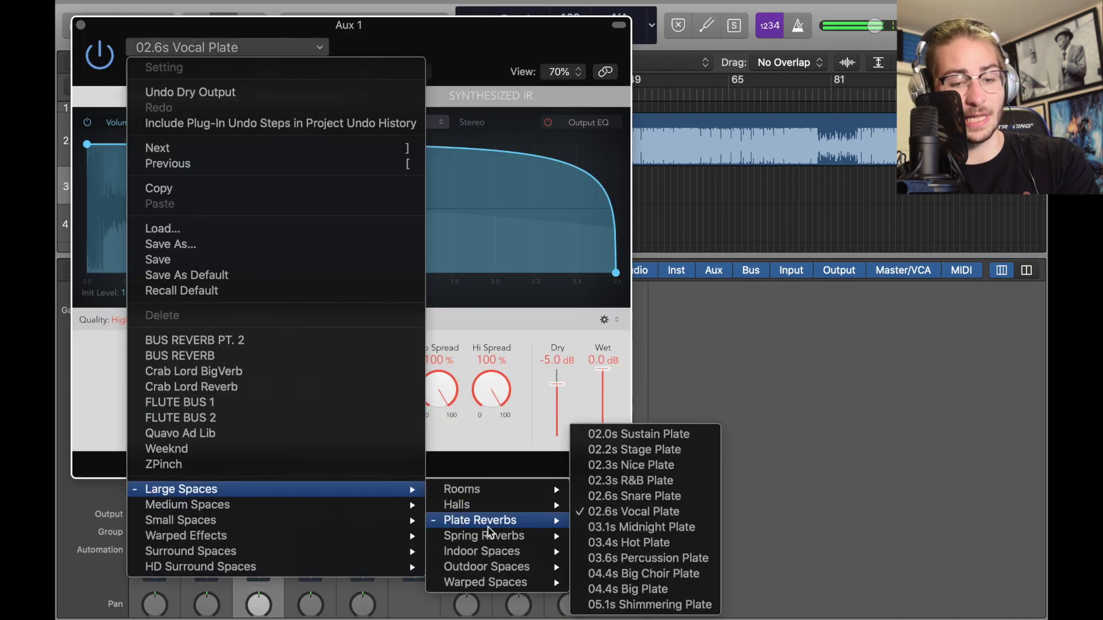
left_click(522, 337)
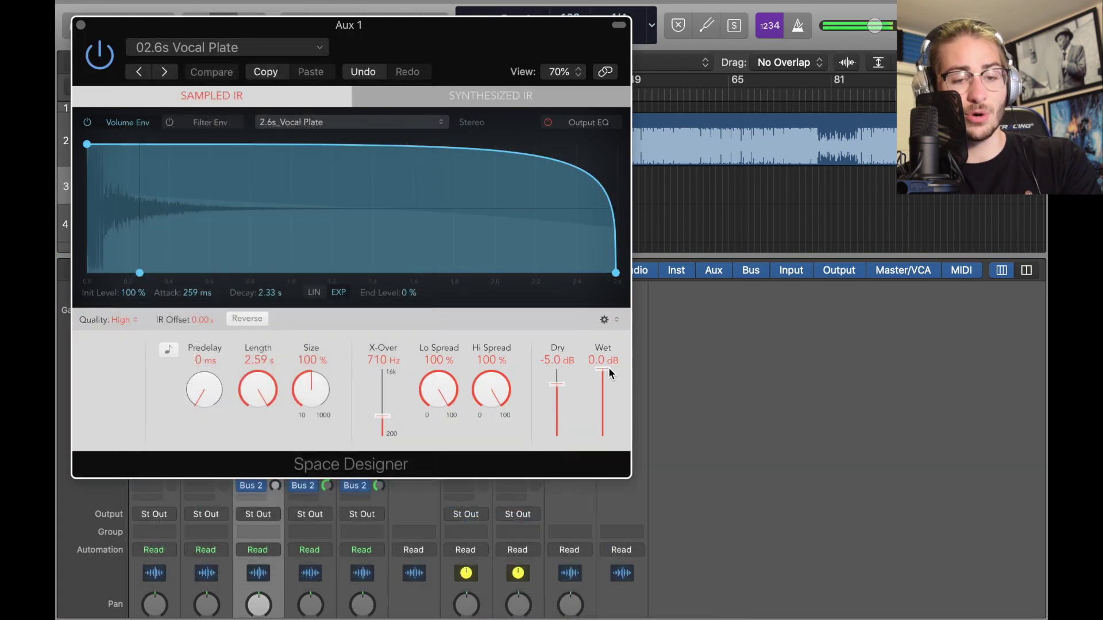
left_click(81, 26)
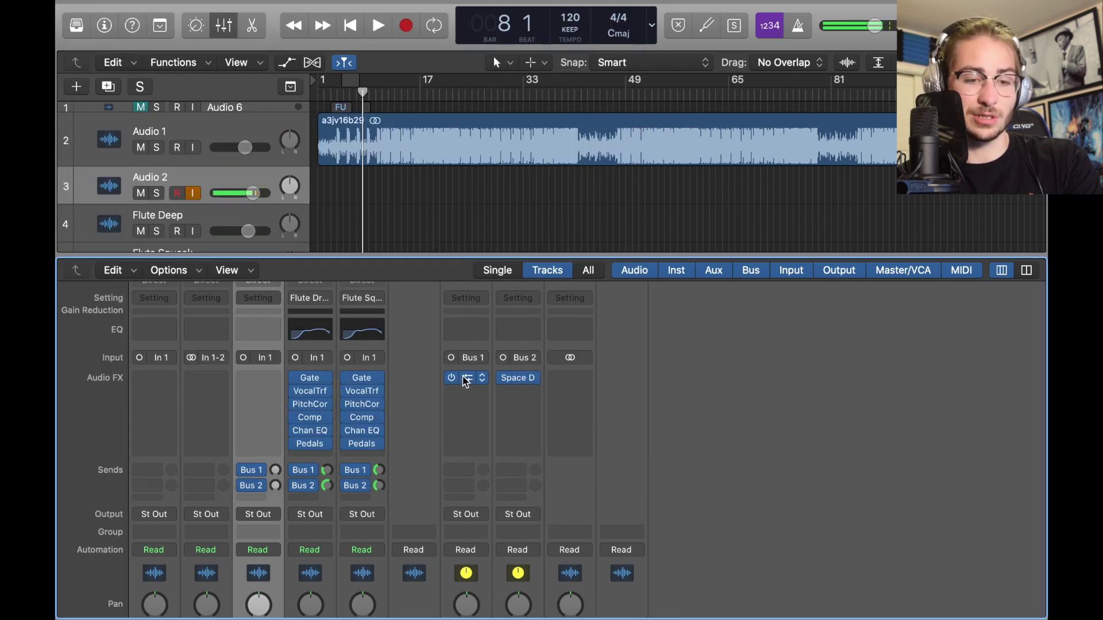
Step: Open Aux 2's Space Designer and keep its 09.2s Upper Echelons preset
left_click(521, 380)
left_click(297, 52)
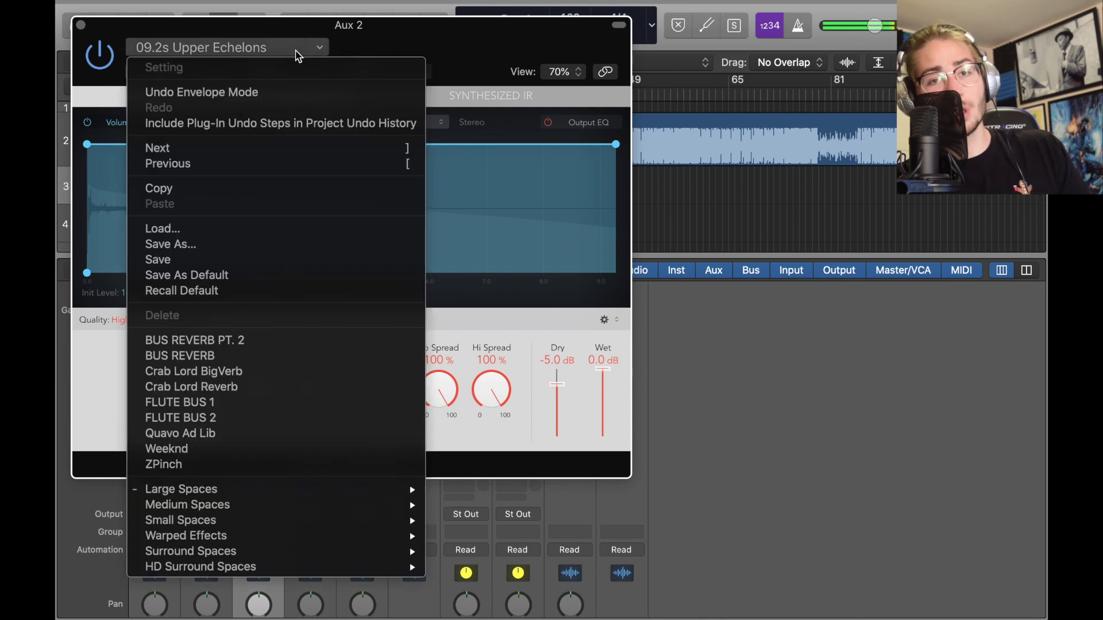
mouse_move(276, 491)
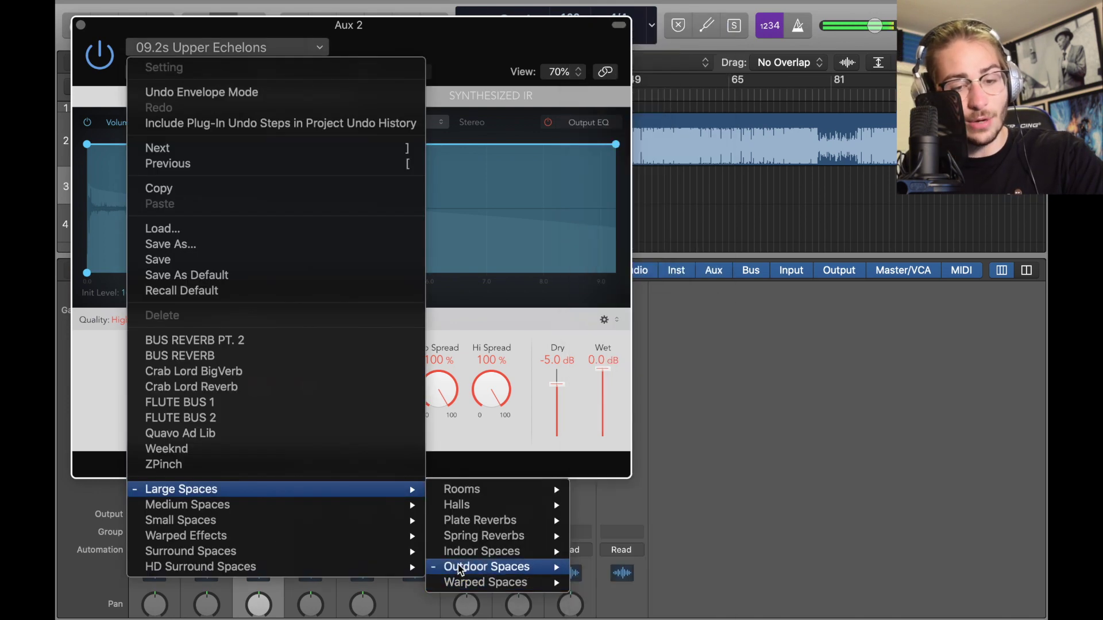
mouse_move(462, 567)
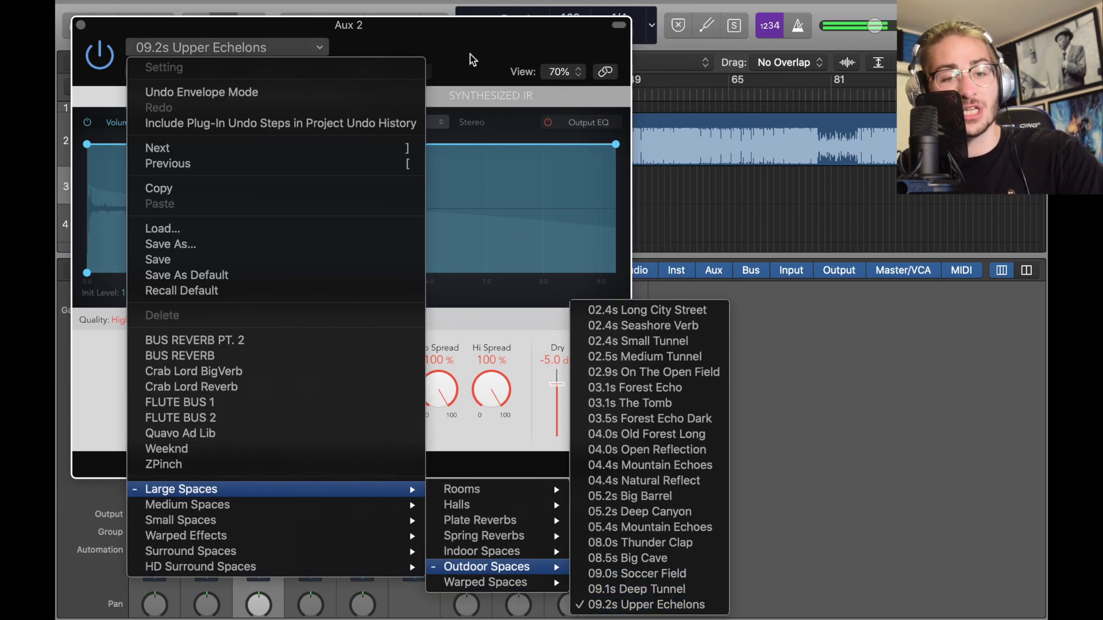
left_click(632, 605)
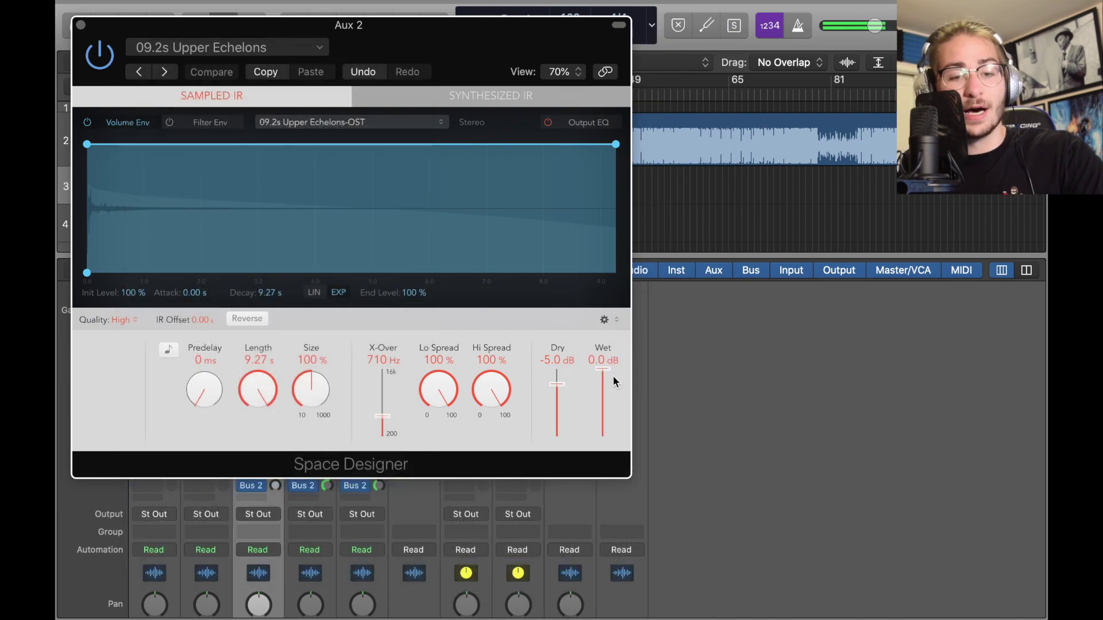
left_click(81, 25)
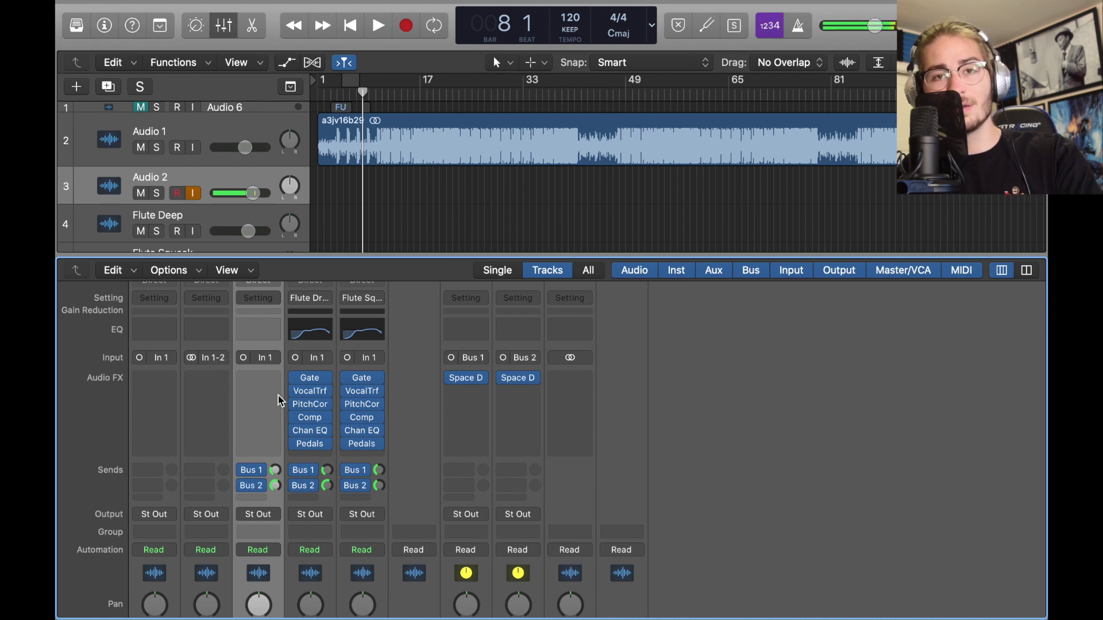
Step: Bypass Audio 2's reverb sends and record a take on Audio 2 starting at bar 2
left_click(244, 486)
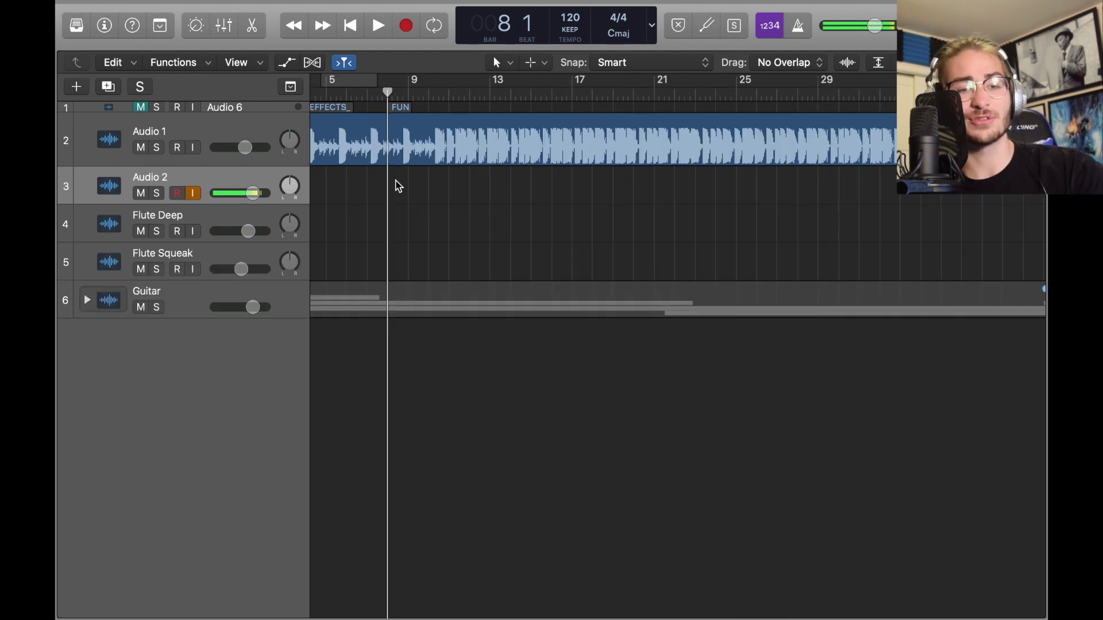
scroll(399, 187, "left", 3)
left_click(356, 94)
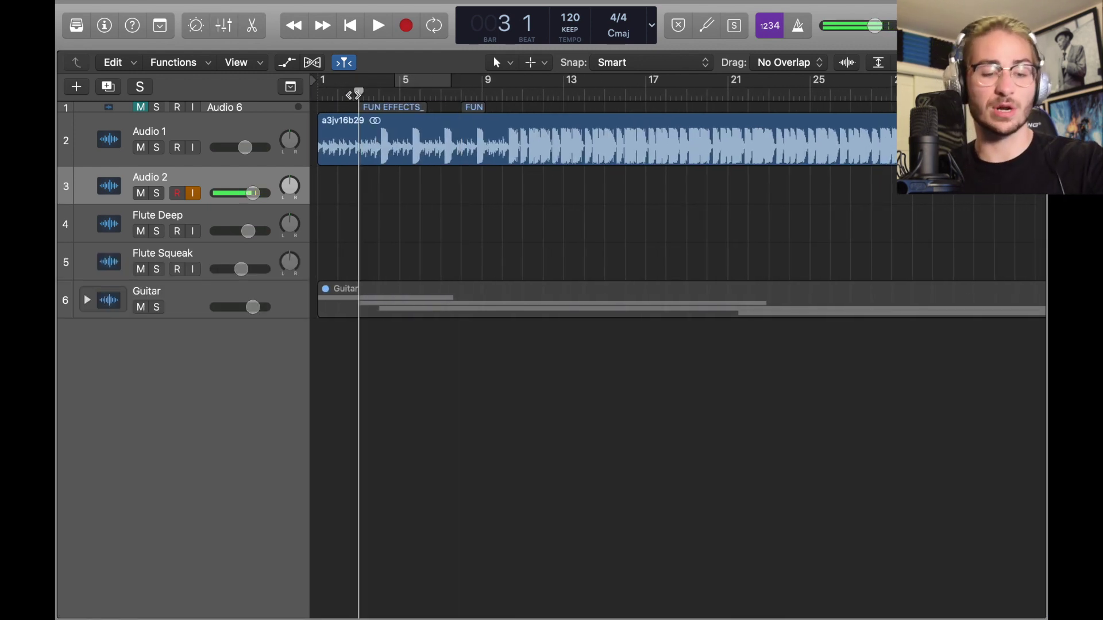
left_click(339, 95)
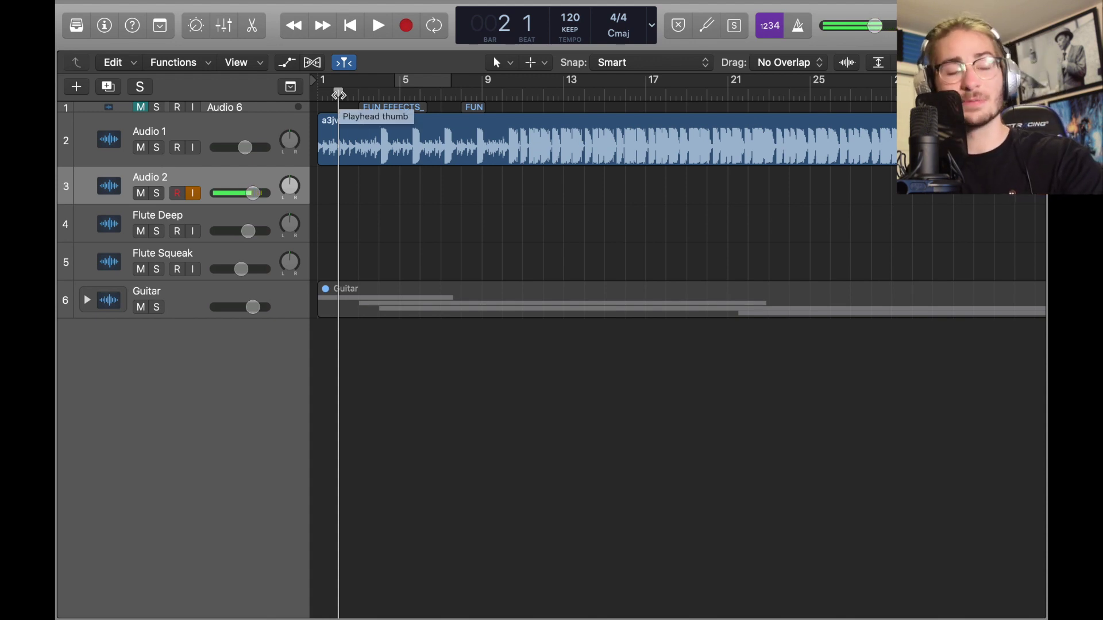
key("r")
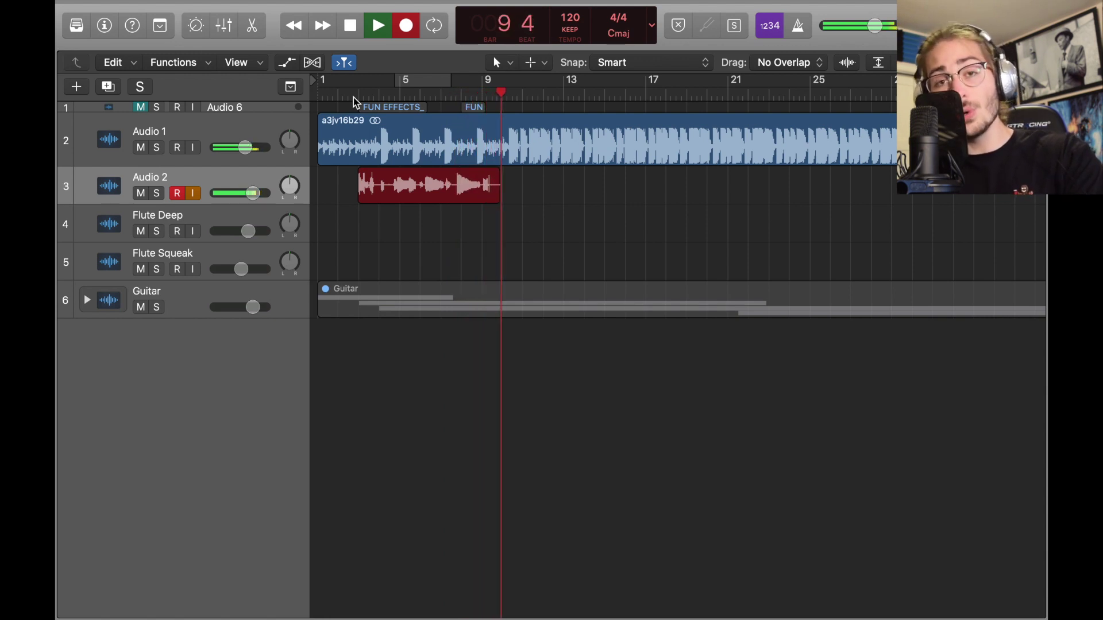
key("space")
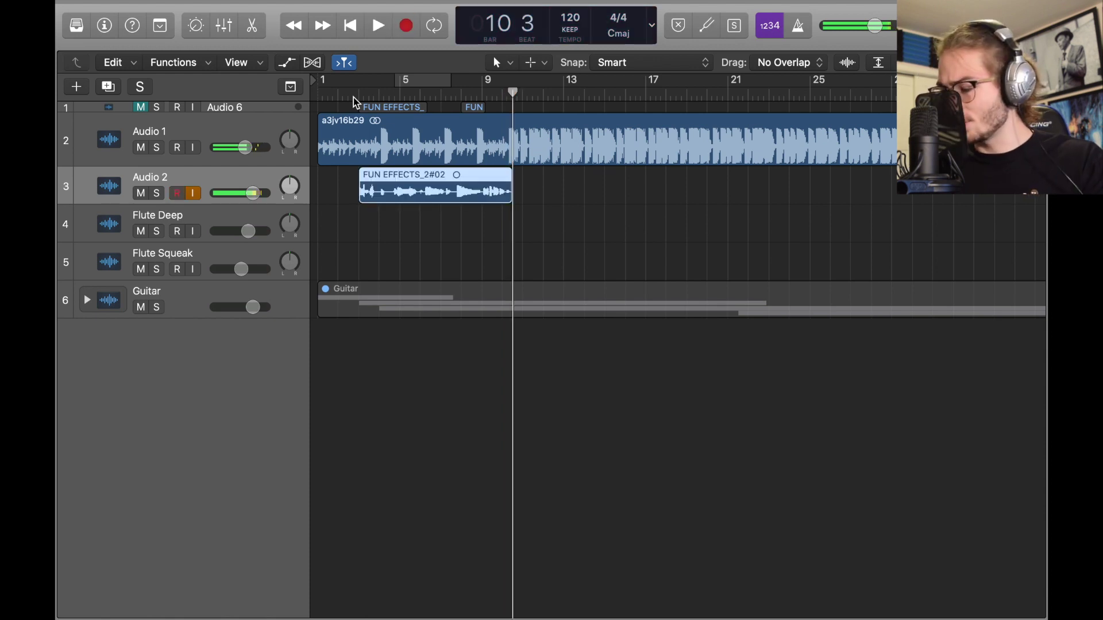
Step: Insert Pitch Correction on Audio 2 and keep its natural minor scale
left_click(418, 92)
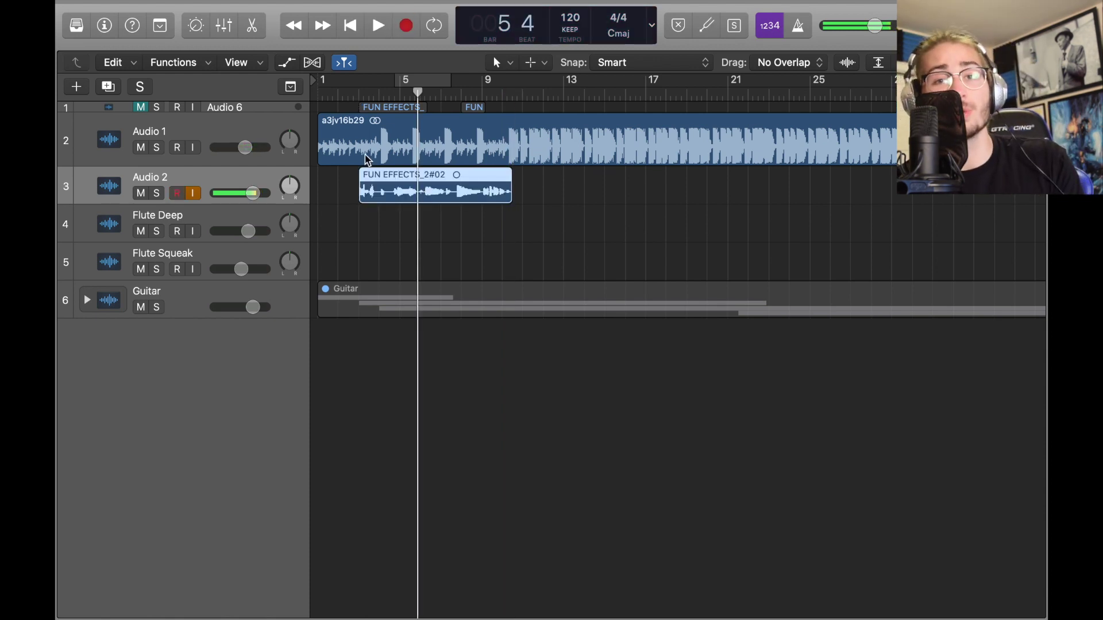
left_click(224, 25)
left_click(255, 384)
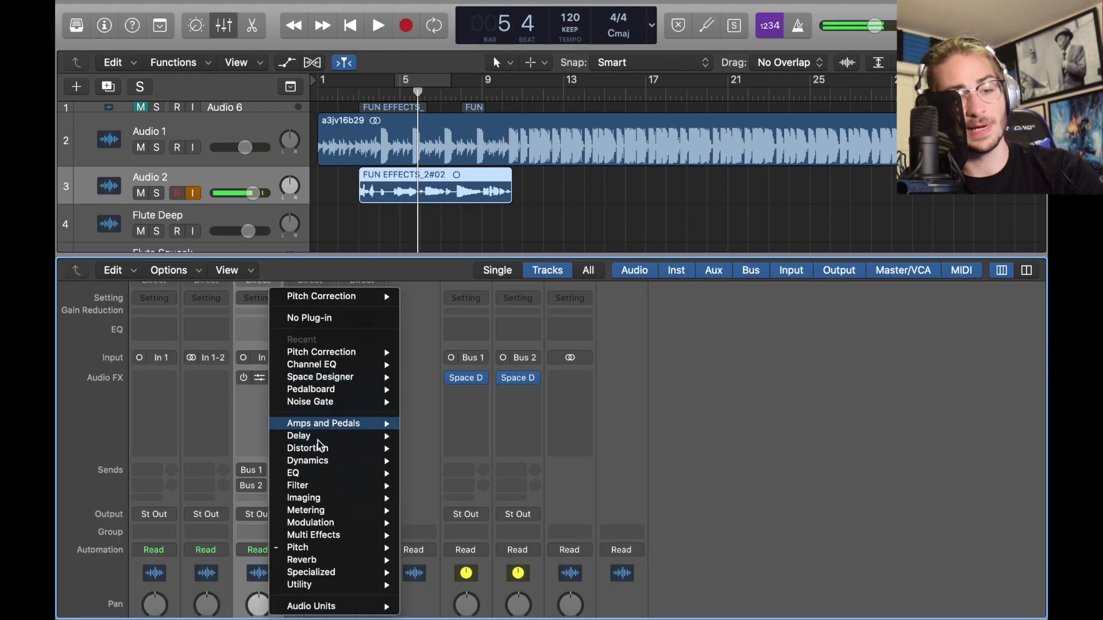
mouse_move(310, 547)
mouse_move(435, 552)
left_click(723, 486)
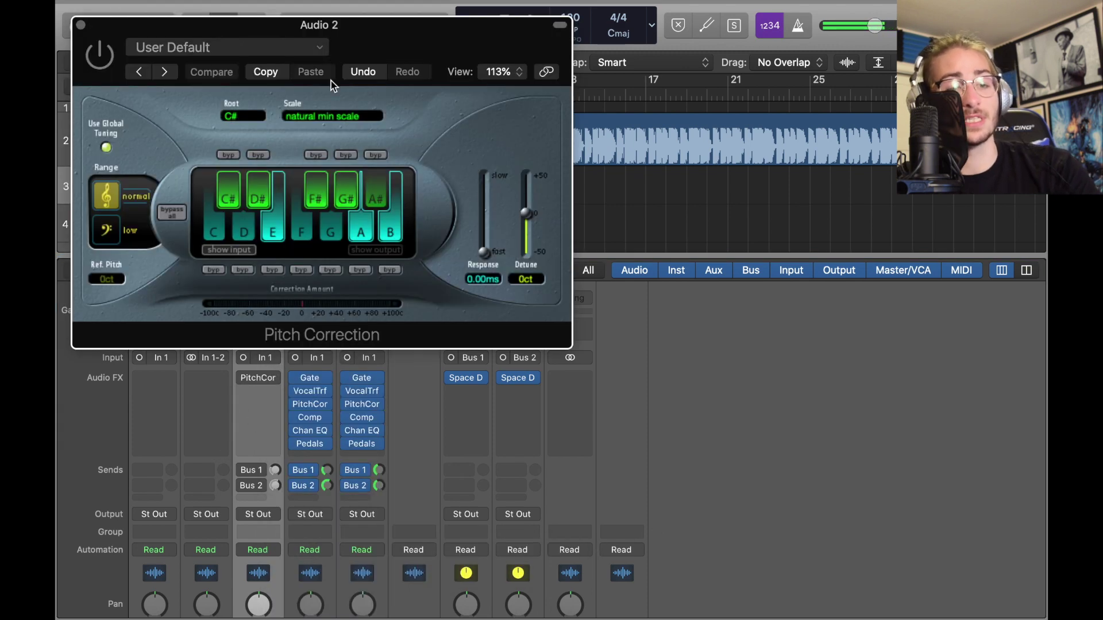
left_click(336, 115)
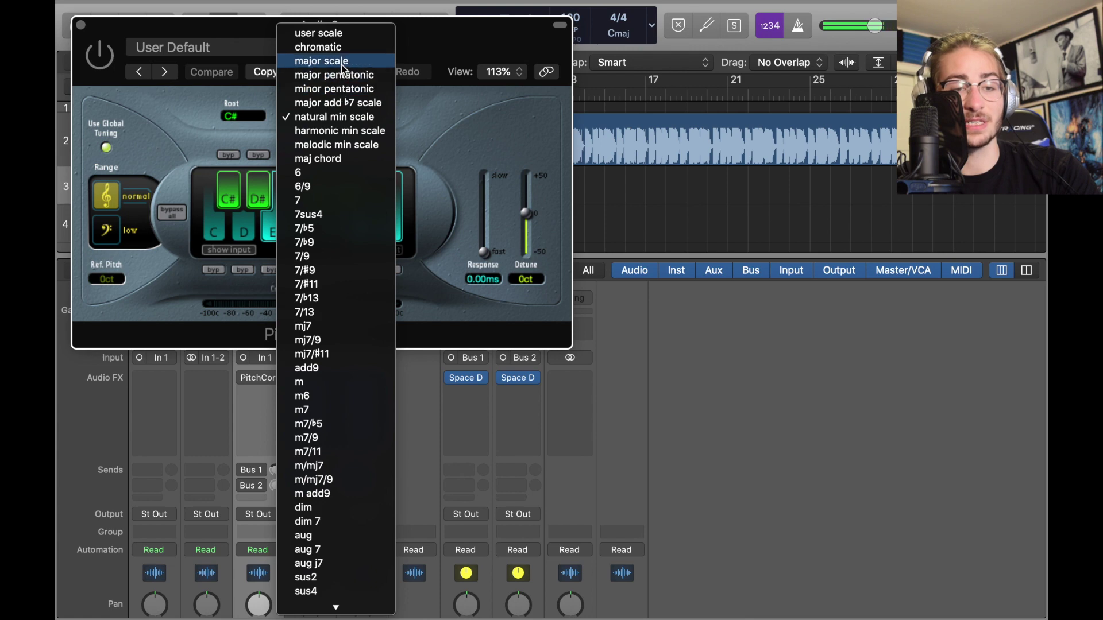
left_click(449, 99)
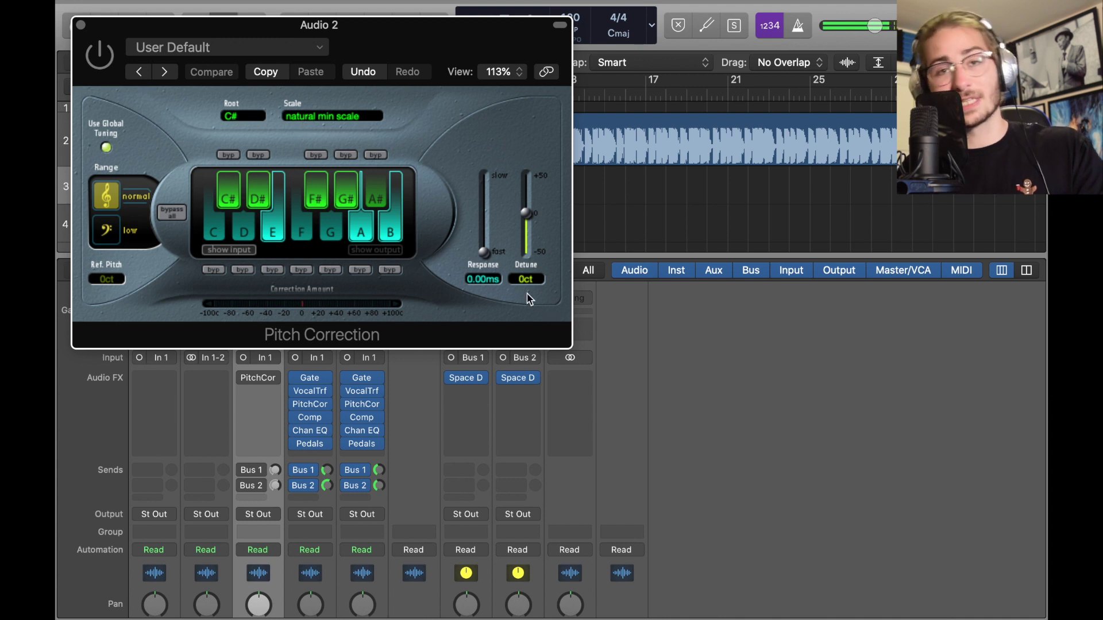
left_click(80, 25)
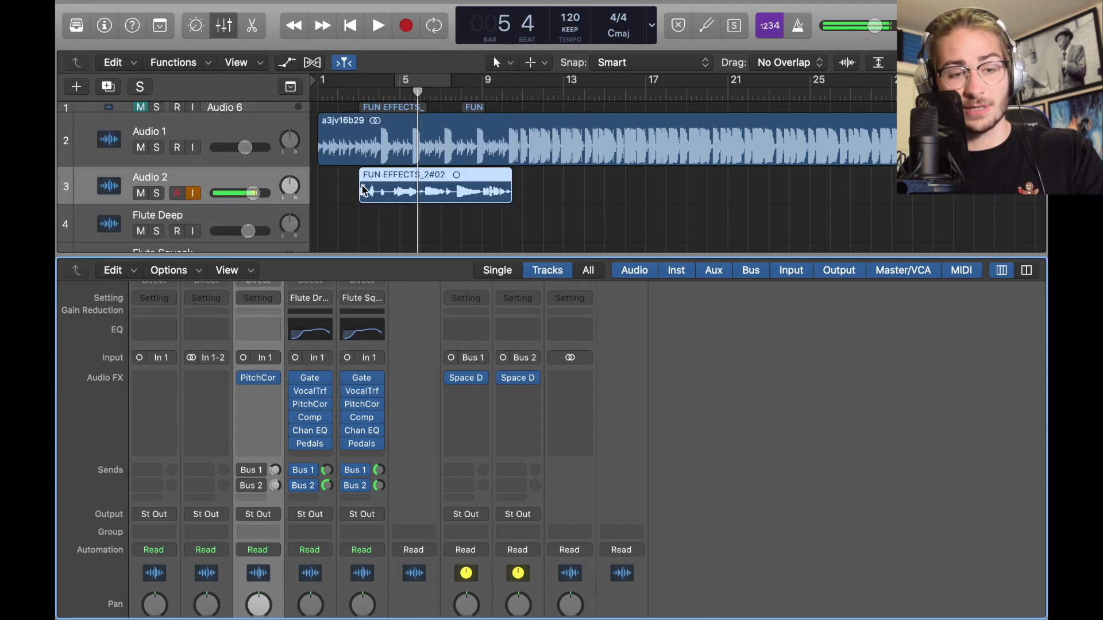
Step: Play the new take back from near bar 4
left_click(406, 86)
key("space")
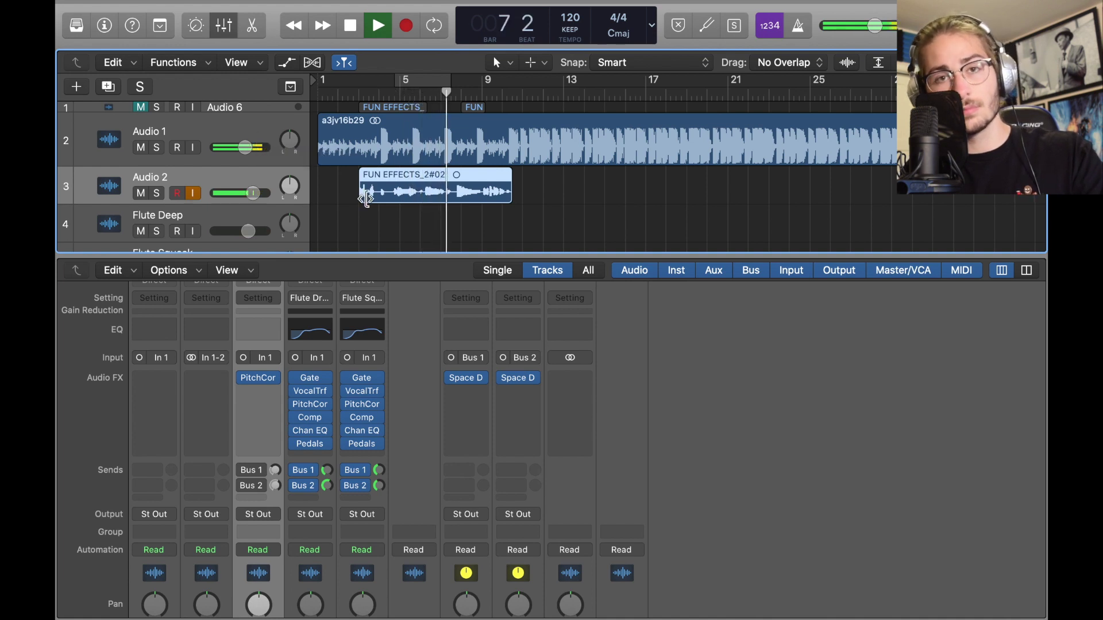
key("space")
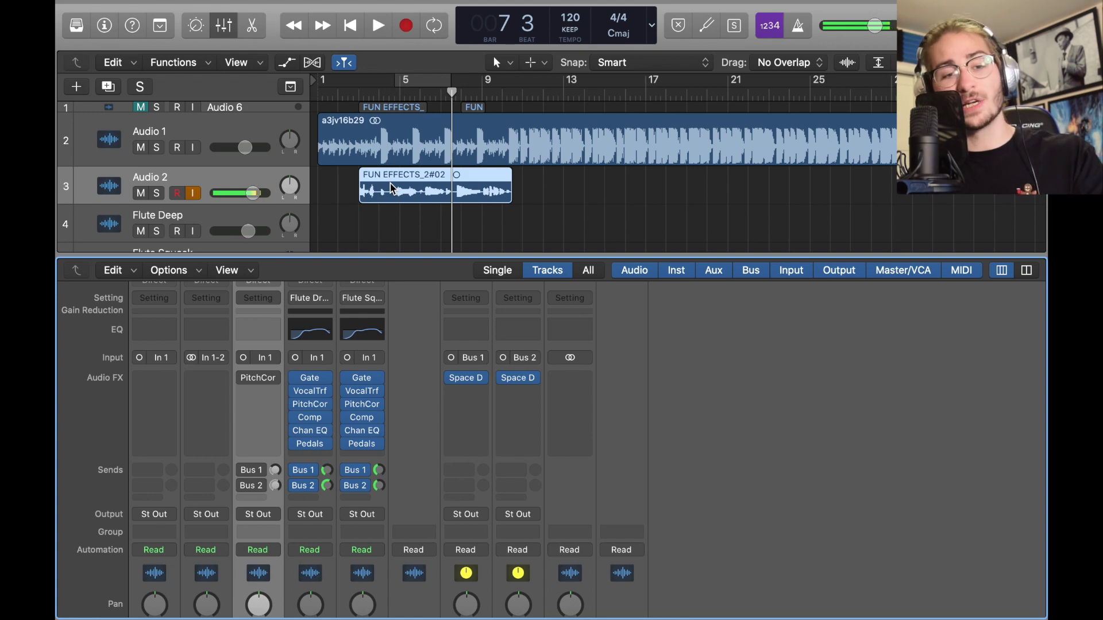
Step: Turn on Flex Pitch for the Audio 2 region with scale quantize set to C# Natural Minor
double_click(442, 195)
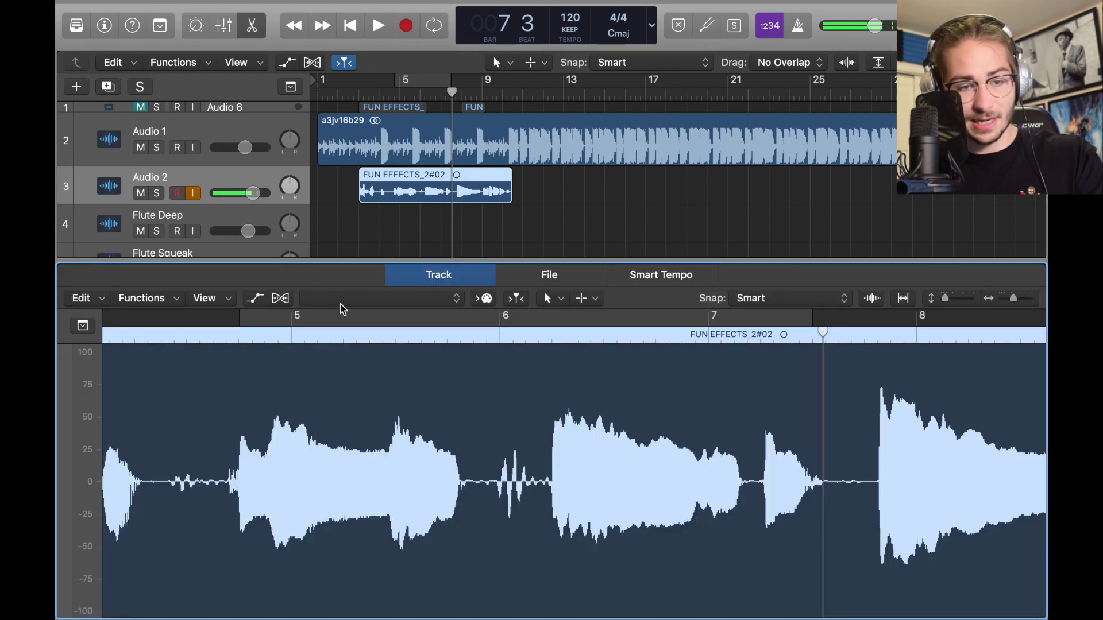
left_click(281, 300)
left_click(654, 223)
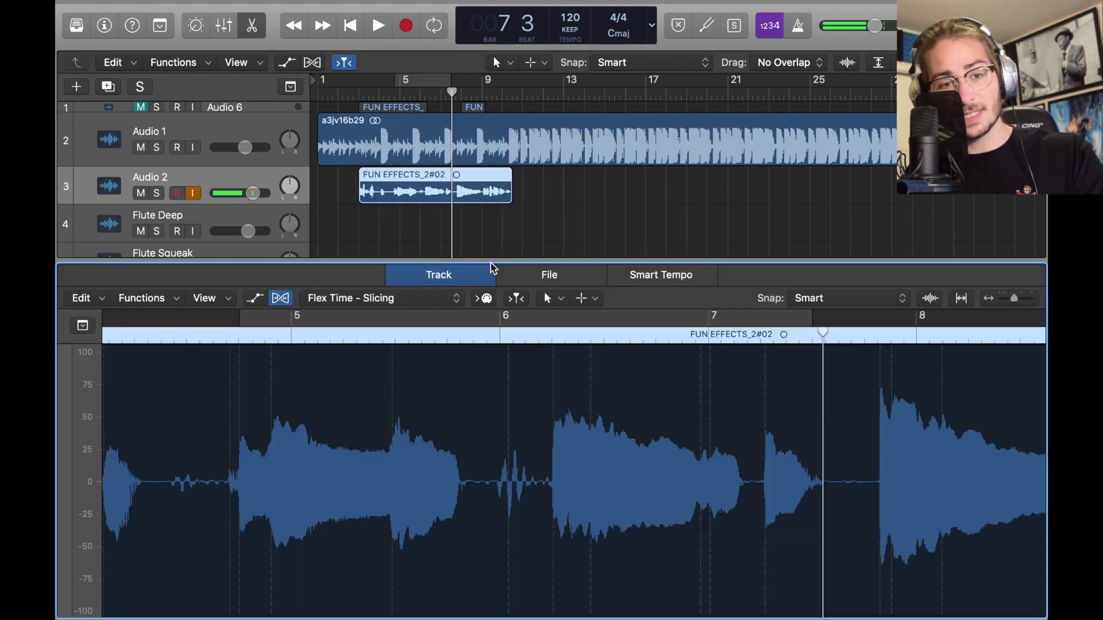
left_click(438, 299)
left_click(406, 253)
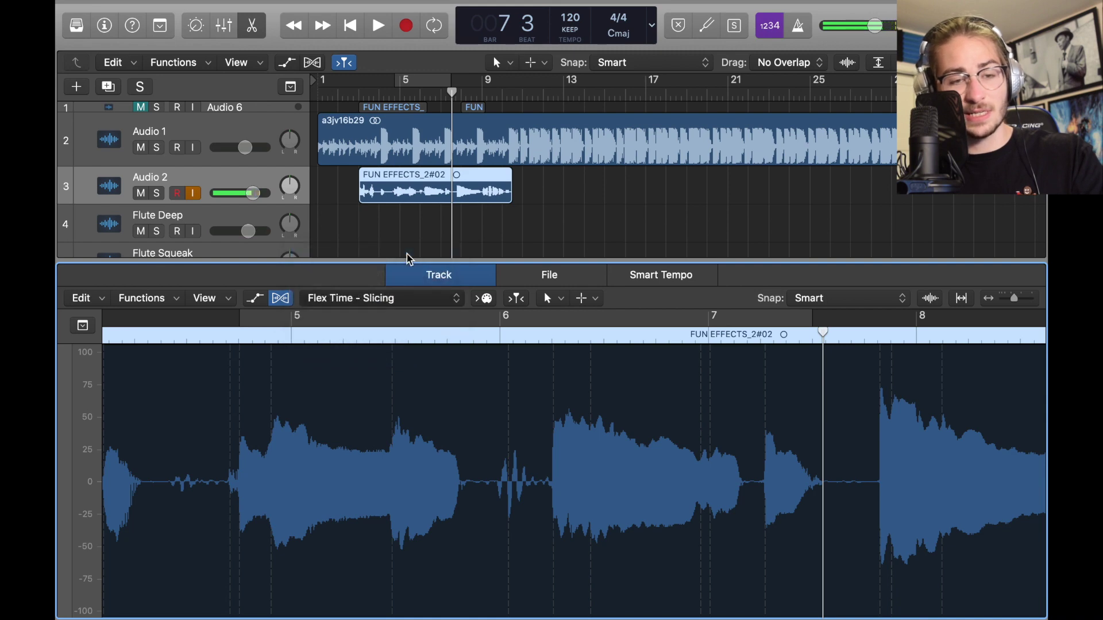
left_click(125, 602)
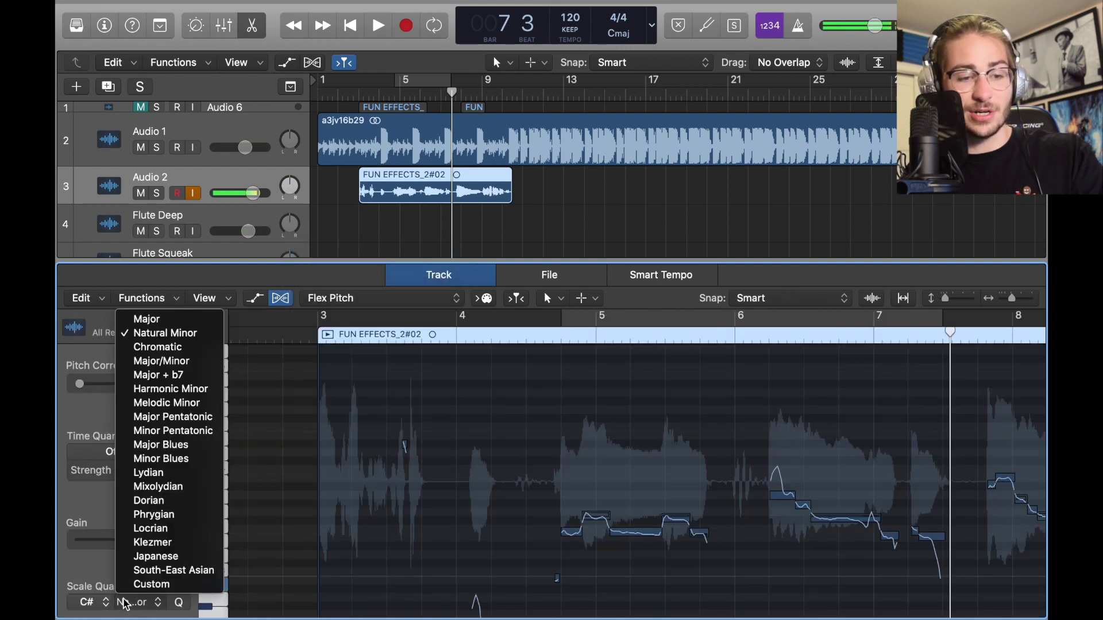
left_click(144, 338)
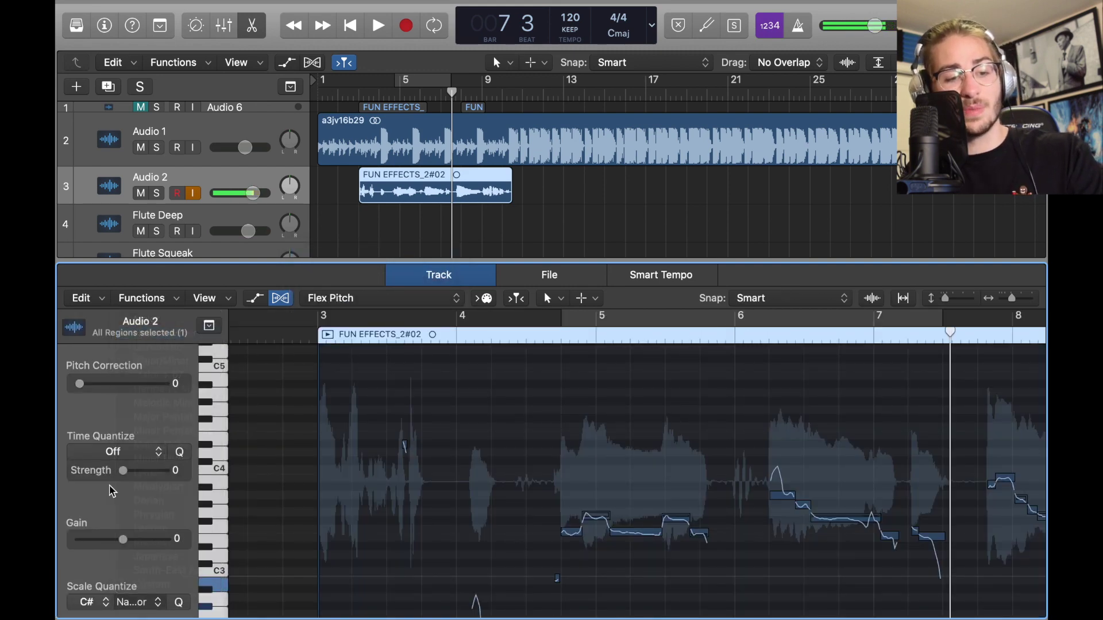
left_click(100, 605)
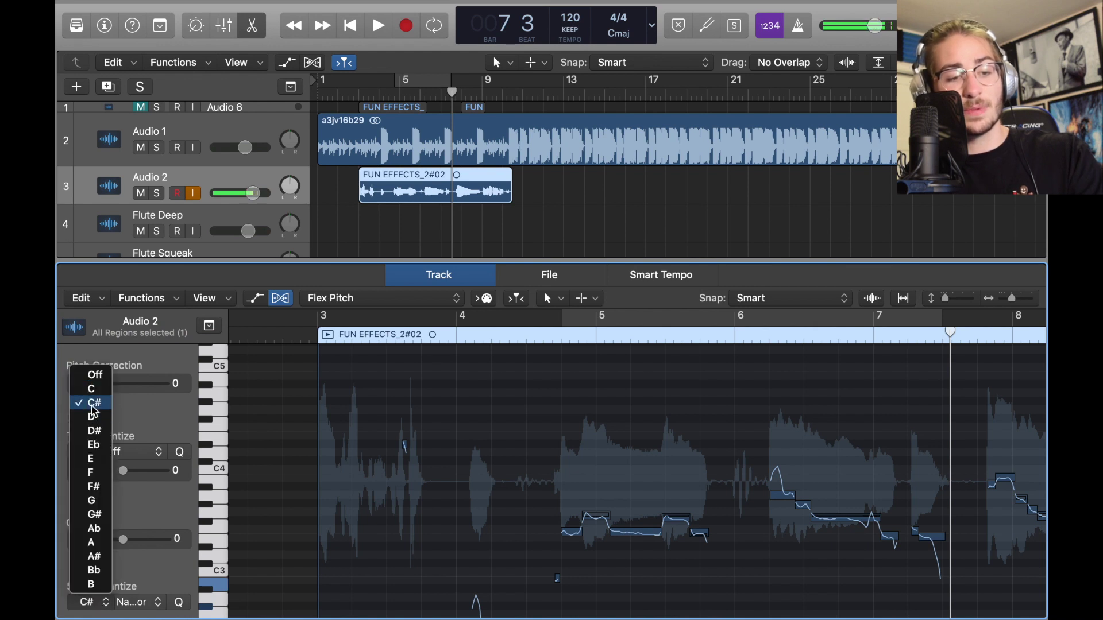
left_click(95, 411)
Step: Set pitch correction to 100 on the region's middle notes and play them back from bar 6
key("z")
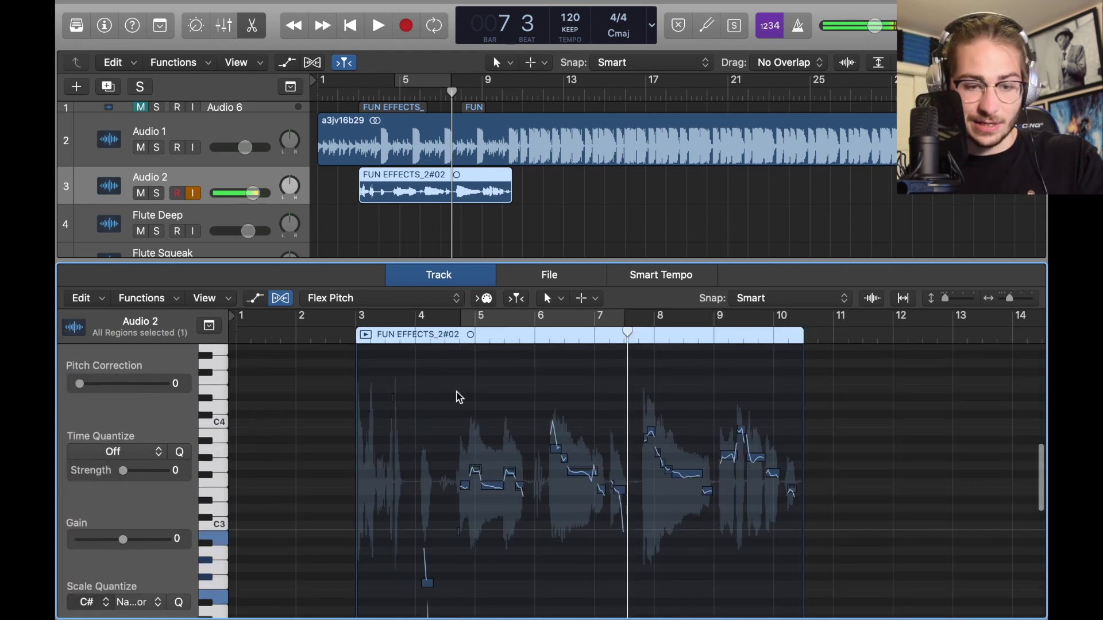
left_click_drag(455, 394, 804, 540)
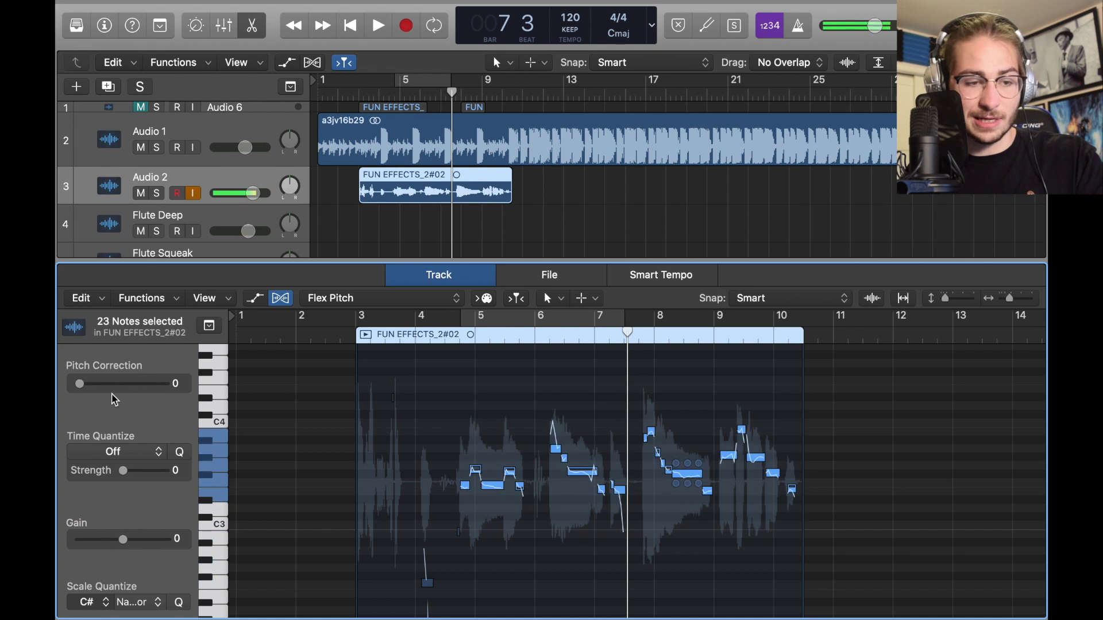
left_click_drag(115, 389, 327, 369)
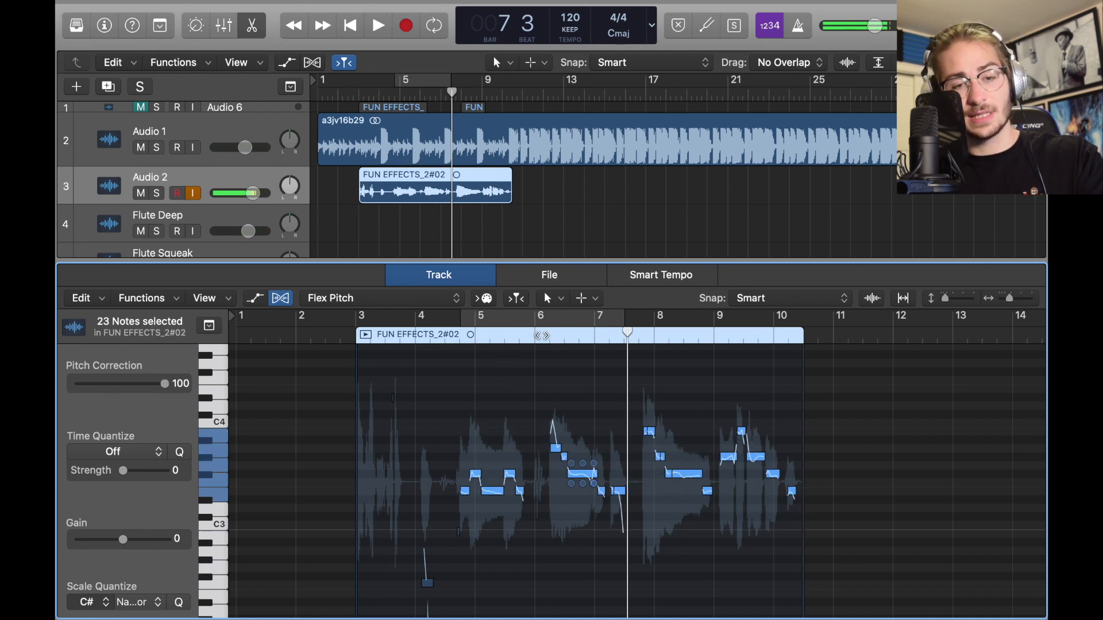
left_click(537, 336)
key("space")
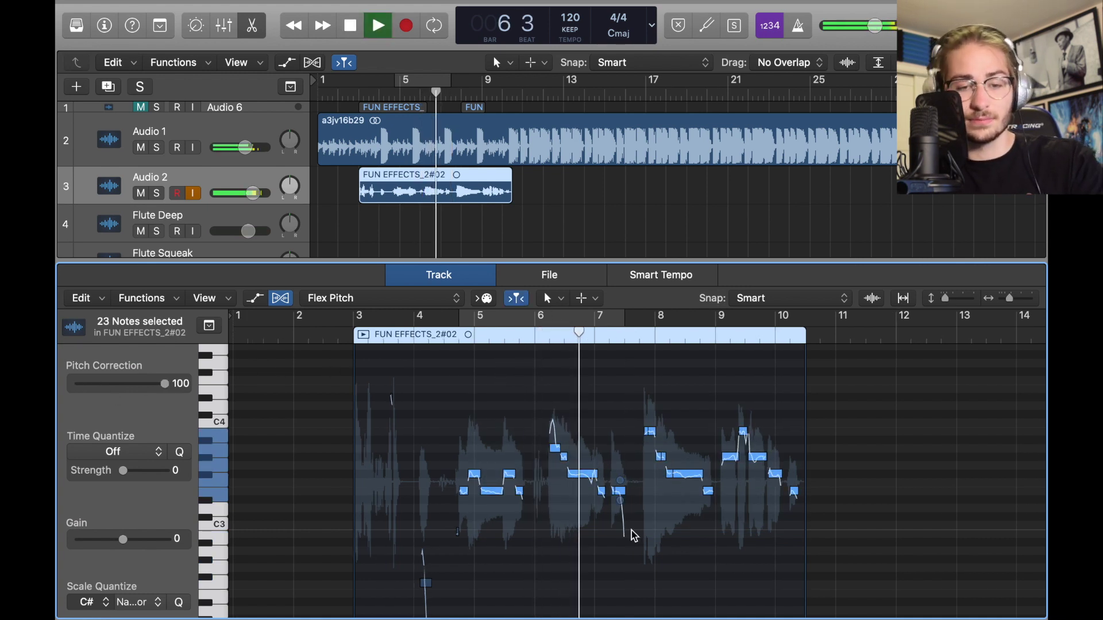
scroll(632, 531, "up", 3)
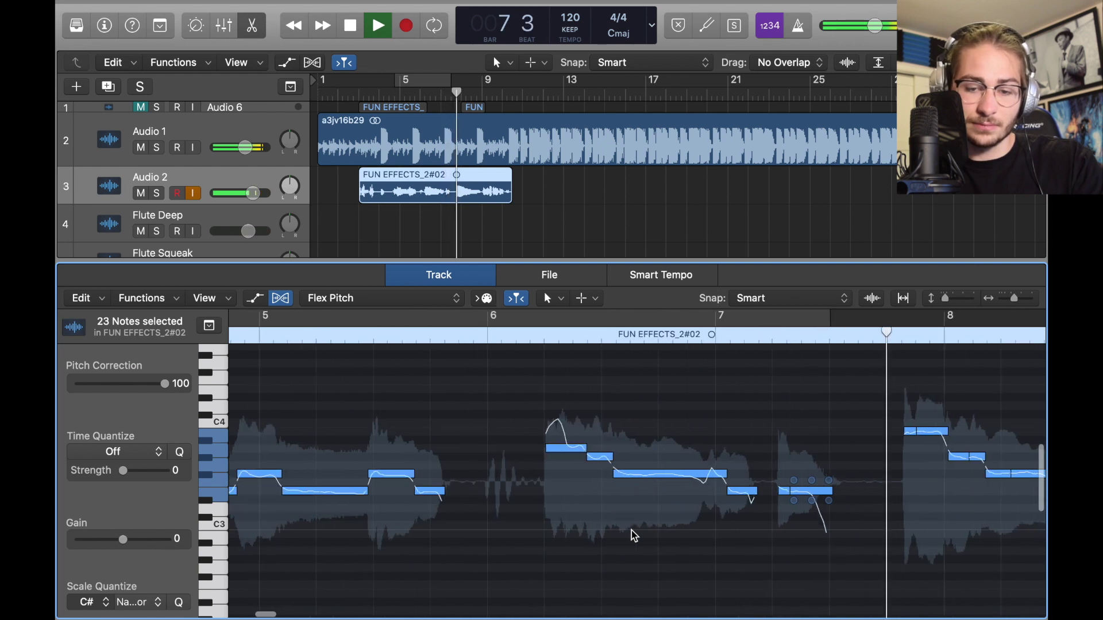
scroll(634, 536, "down", 4)
scroll(634, 535, "right", 4)
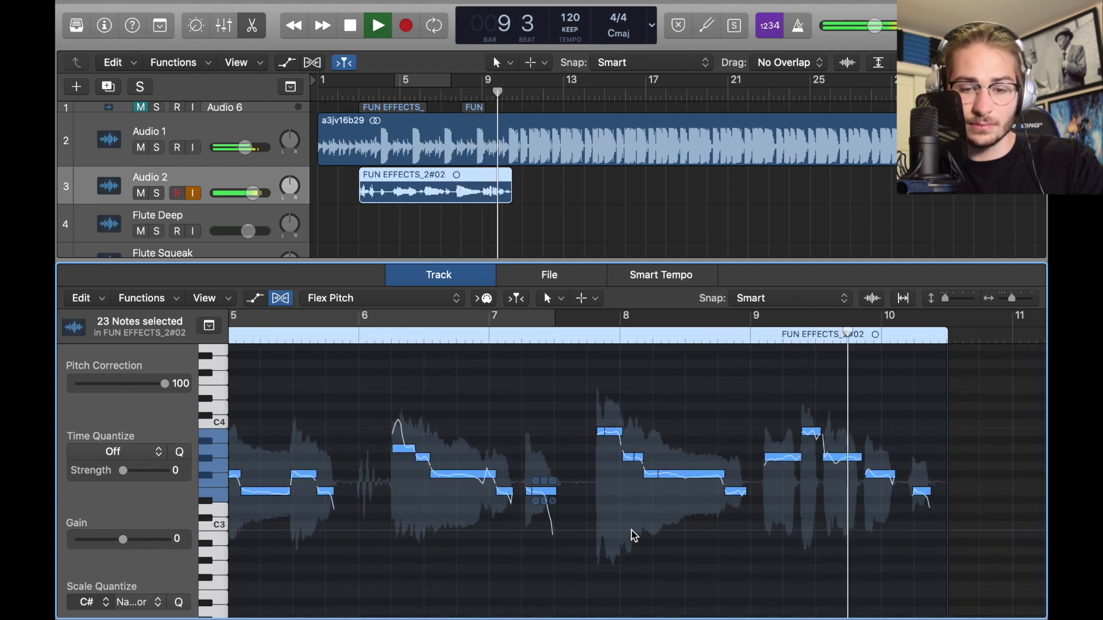
key("space")
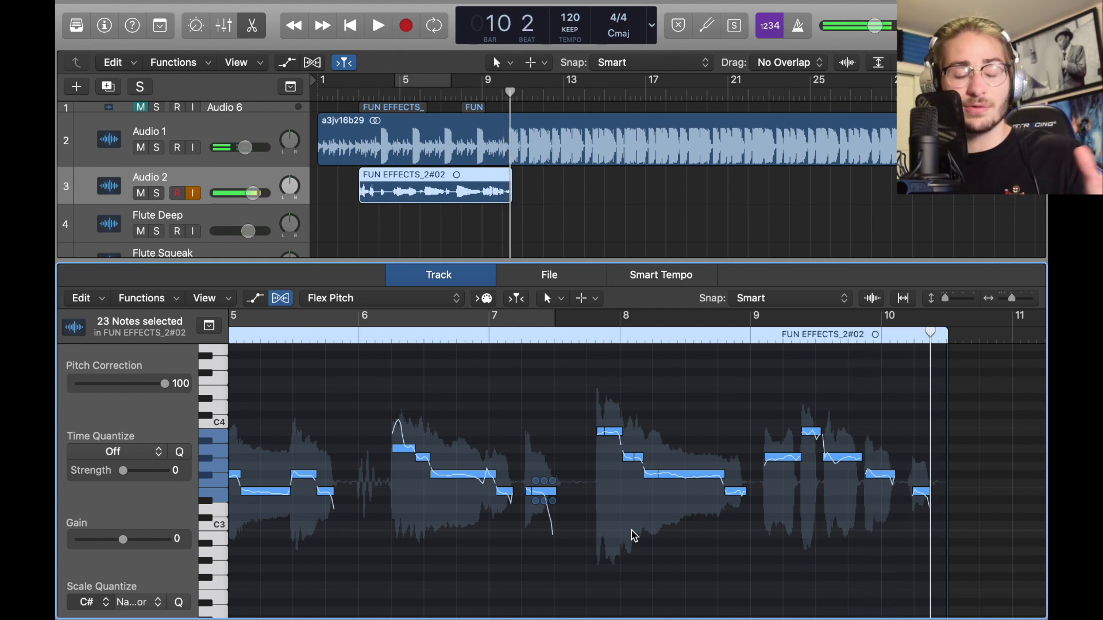
Step: Reduce one note's vibrato to about 90%
scroll(634, 536, "down", 3)
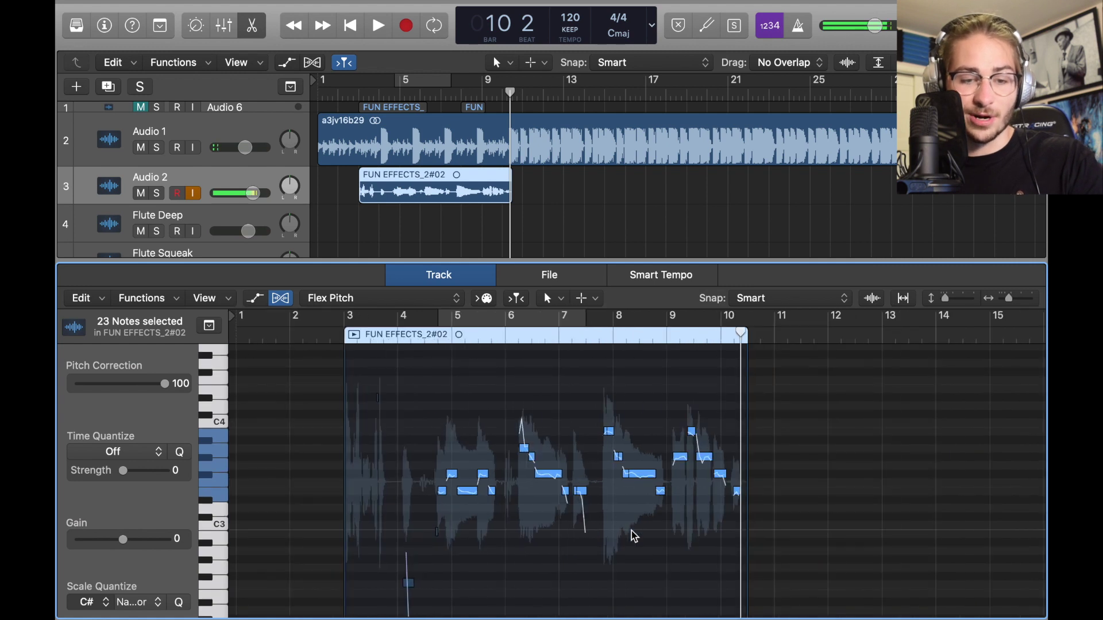
scroll(634, 536, "up", 4)
mouse_move(709, 484)
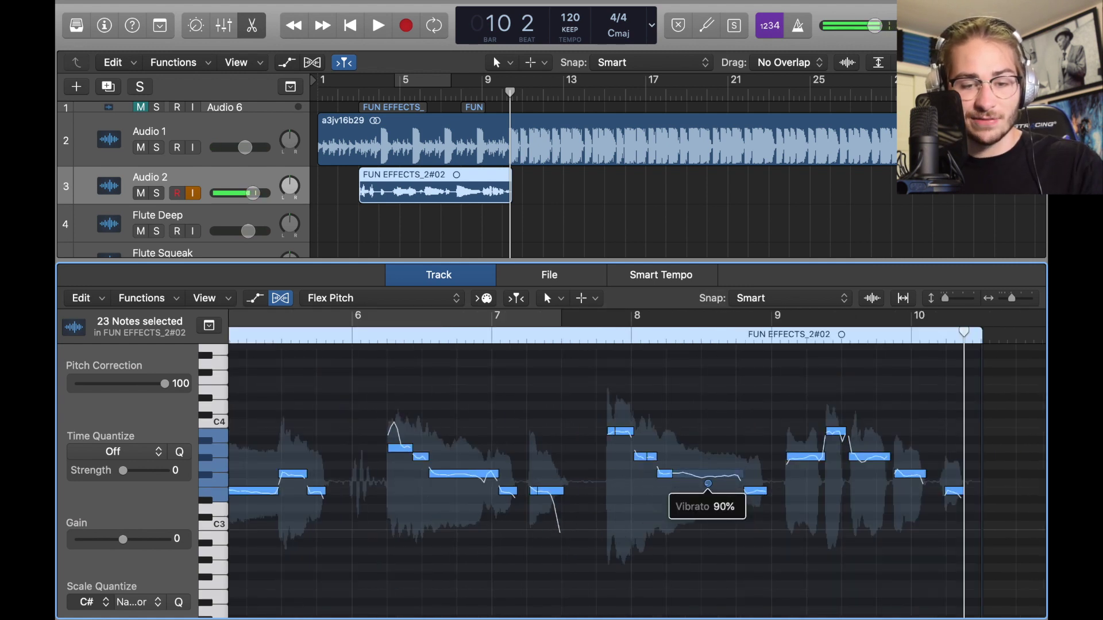
left_click_drag(709, 485, 709, 517)
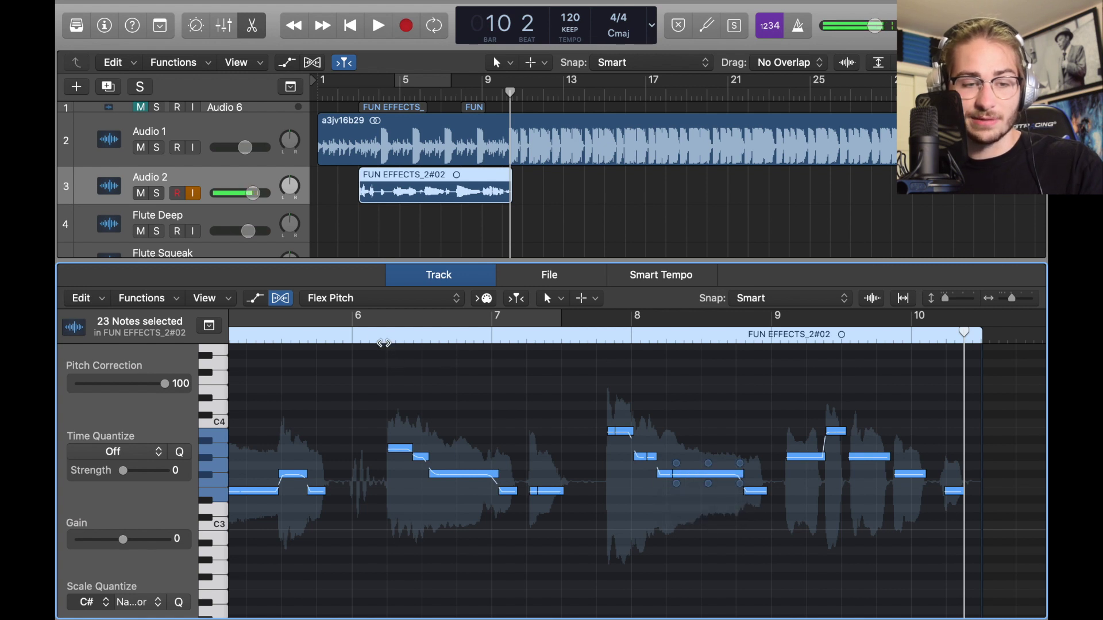
Step: Play the region from bar 5 and deselect all notes
left_click(381, 338)
key("space")
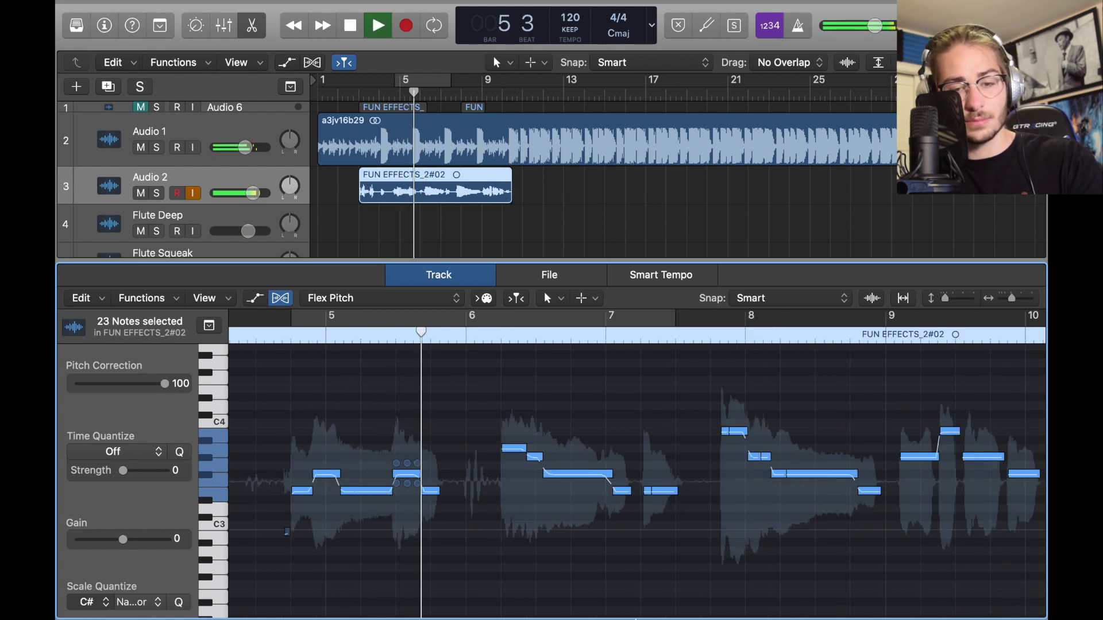
scroll(598, 526, "up", 3)
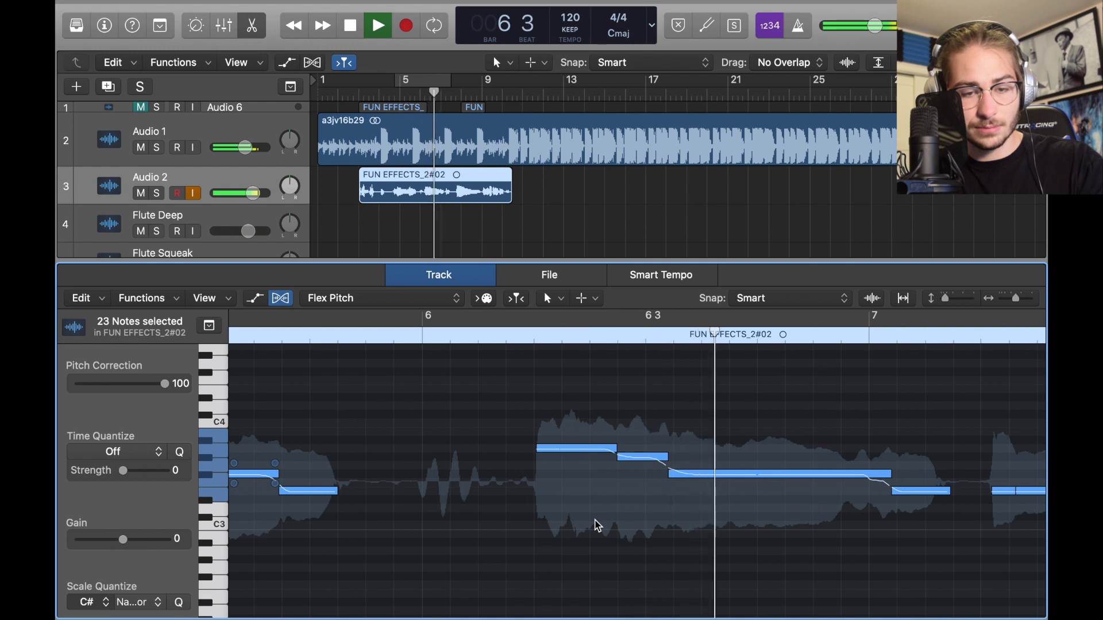
left_click(597, 526)
key("space")
scroll(606, 533, "down", 2)
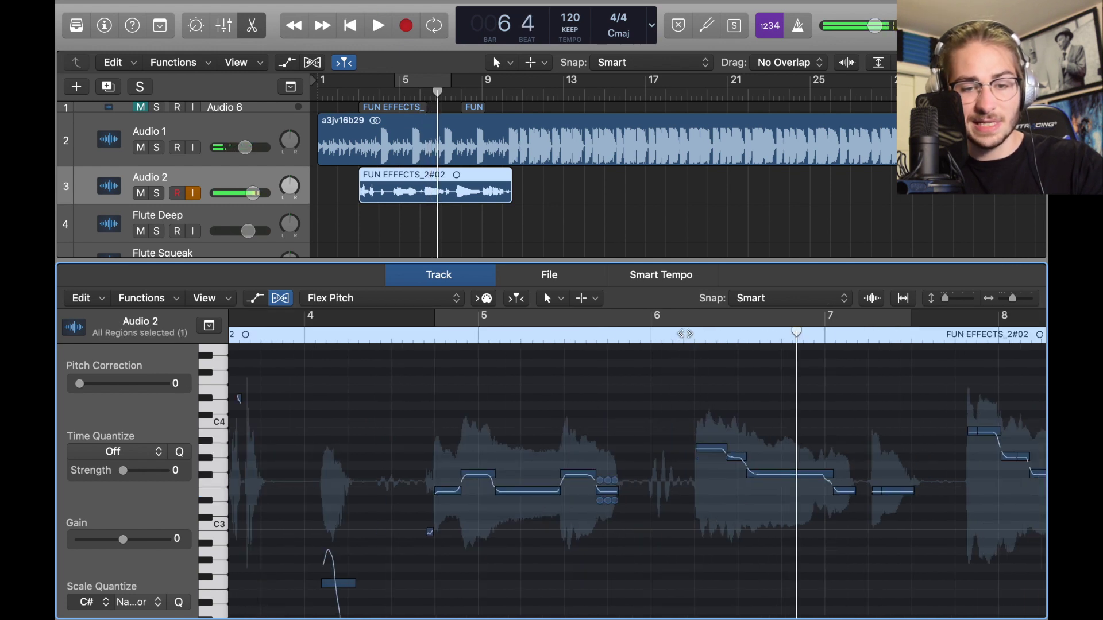
key("space")
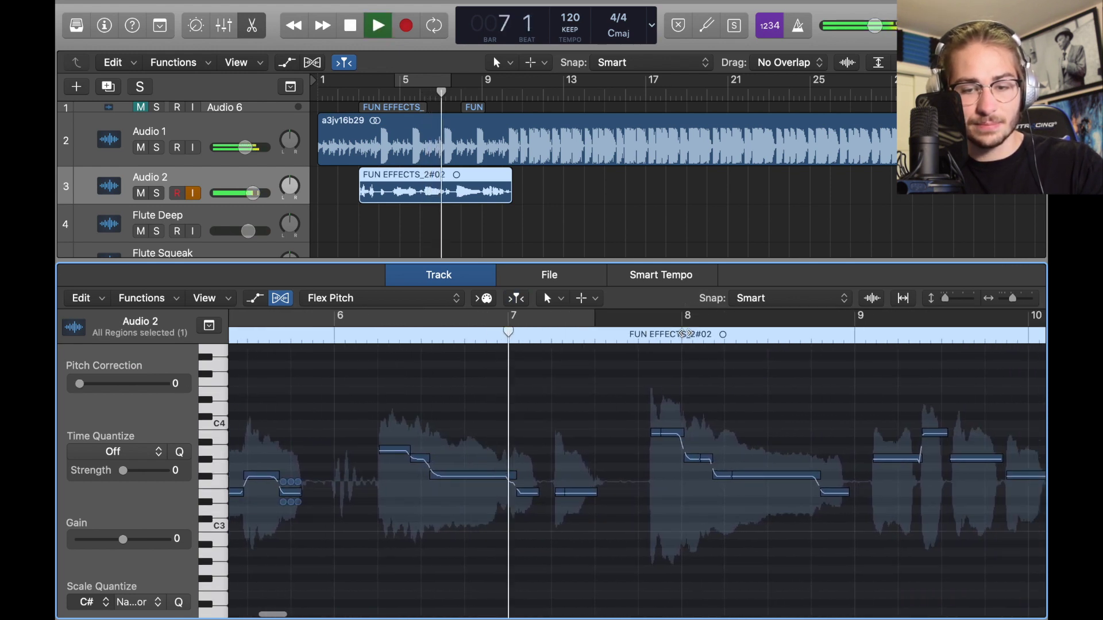
key("space")
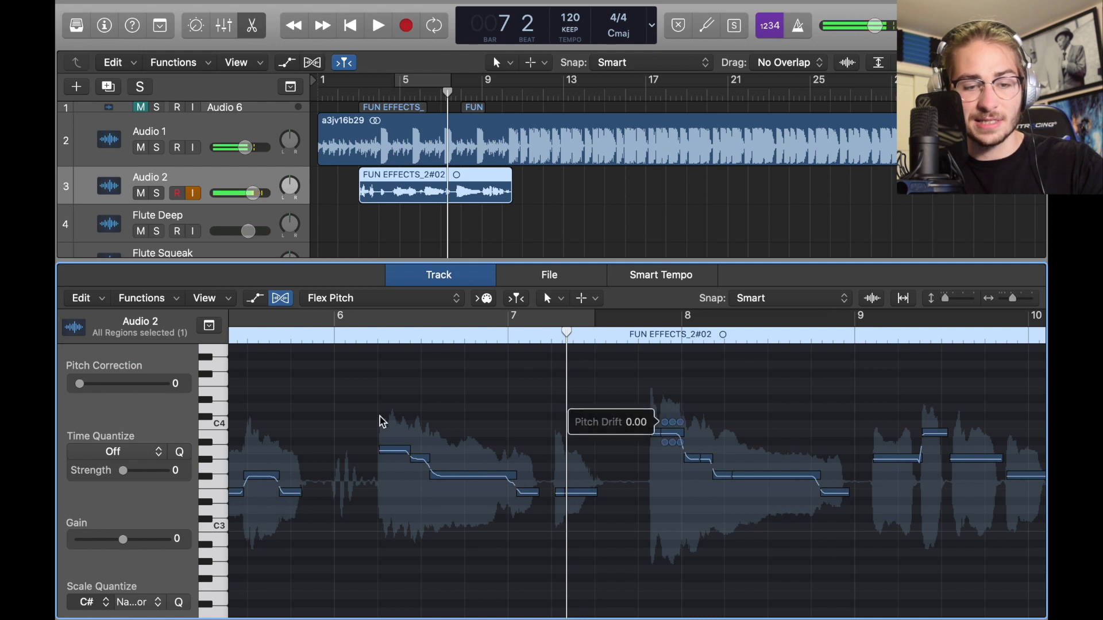
scroll(379, 420, "up", 3)
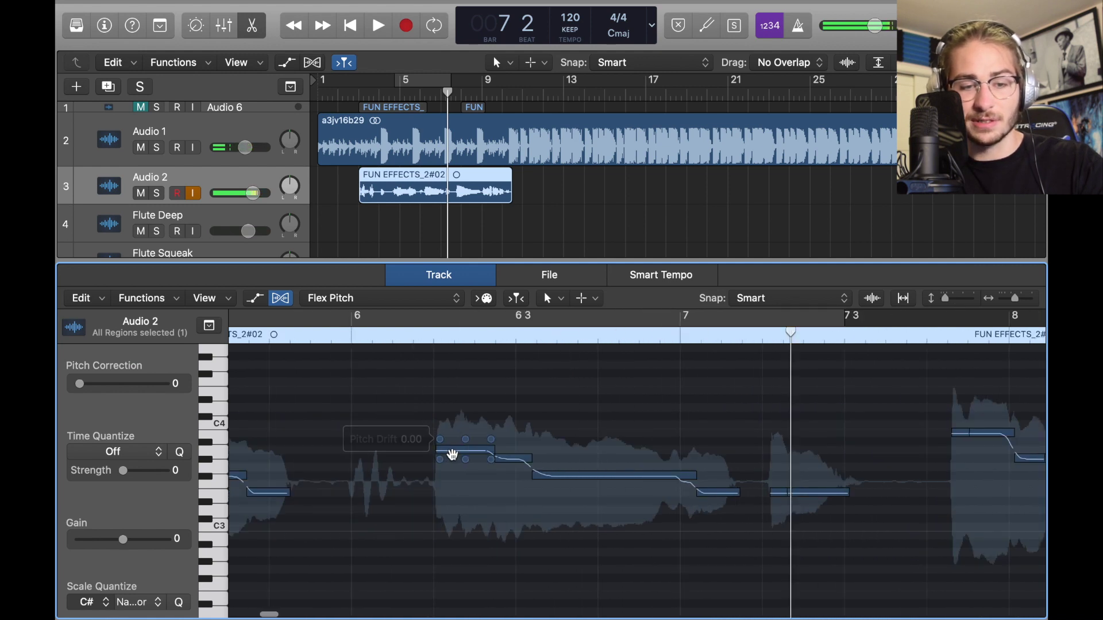
Step: Raise the note near bar 6 to B3, play it back, and zoom out to the whole region
left_click_drag(452, 455, 453, 436)
left_click(385, 333)
key("space")
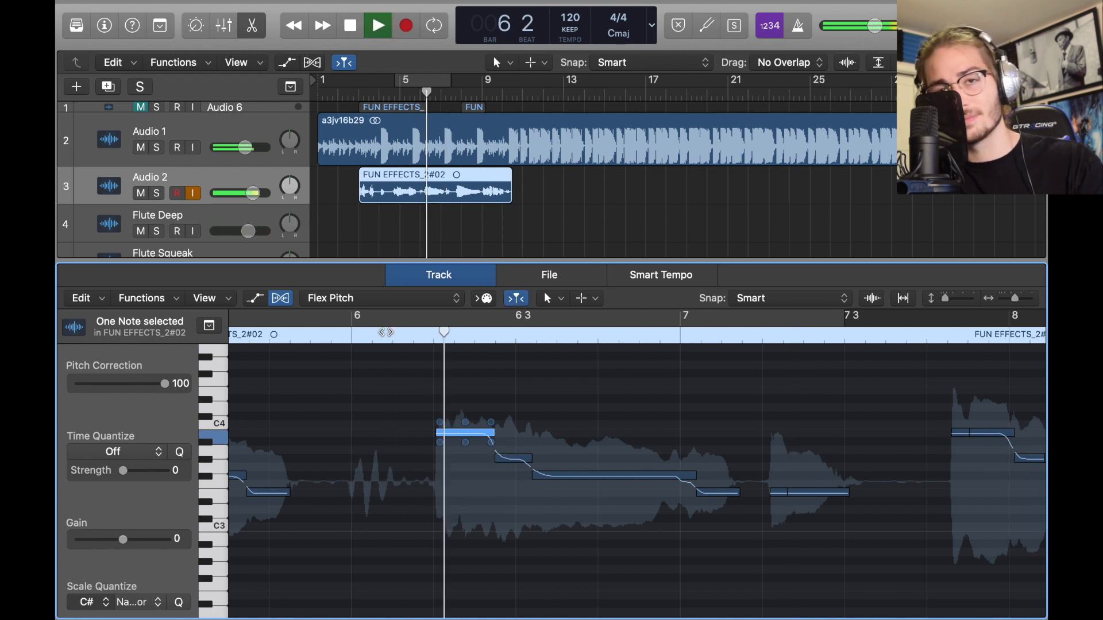
scroll(487, 461, "down", 3)
key("space")
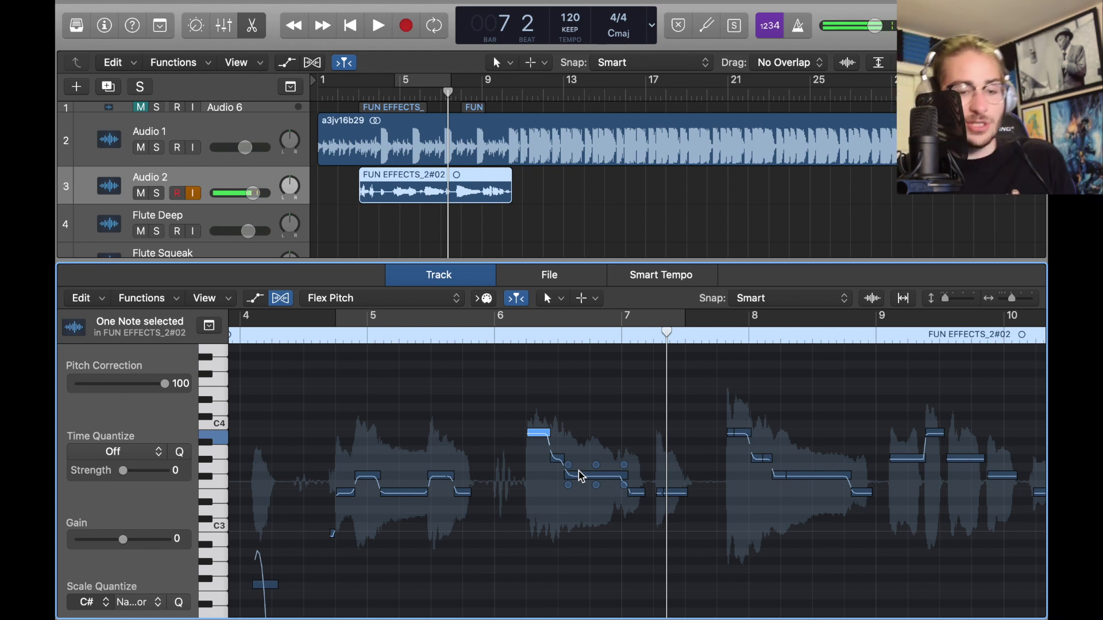
key("super+Left")
key("super+Left")
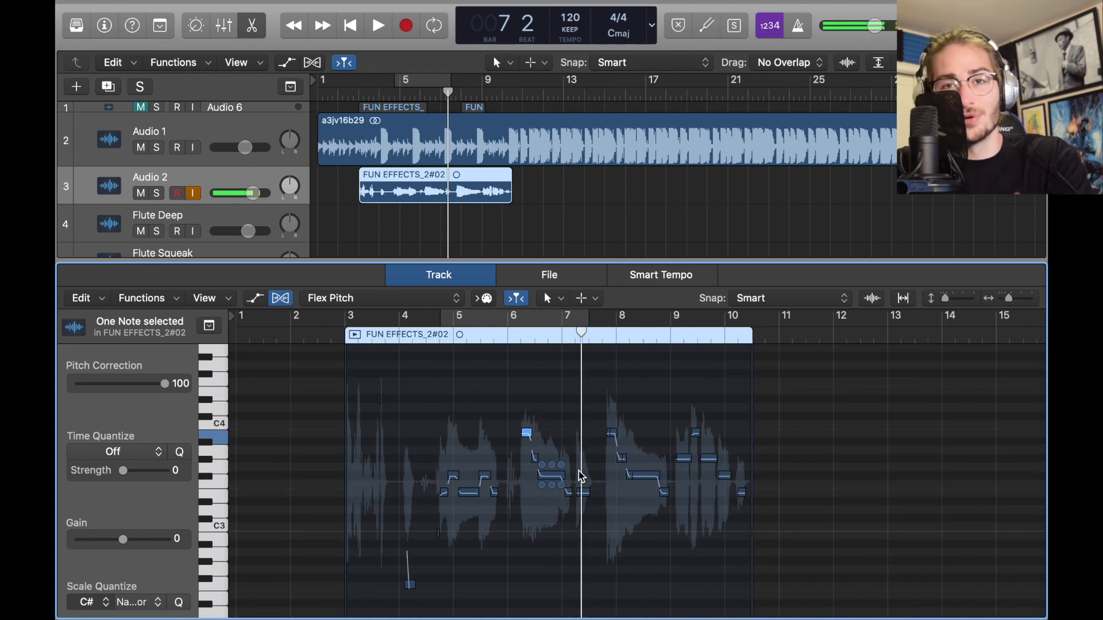
Step: With the mixer showing, play the corrected vocal over the beat from bar 5
left_click(223, 25)
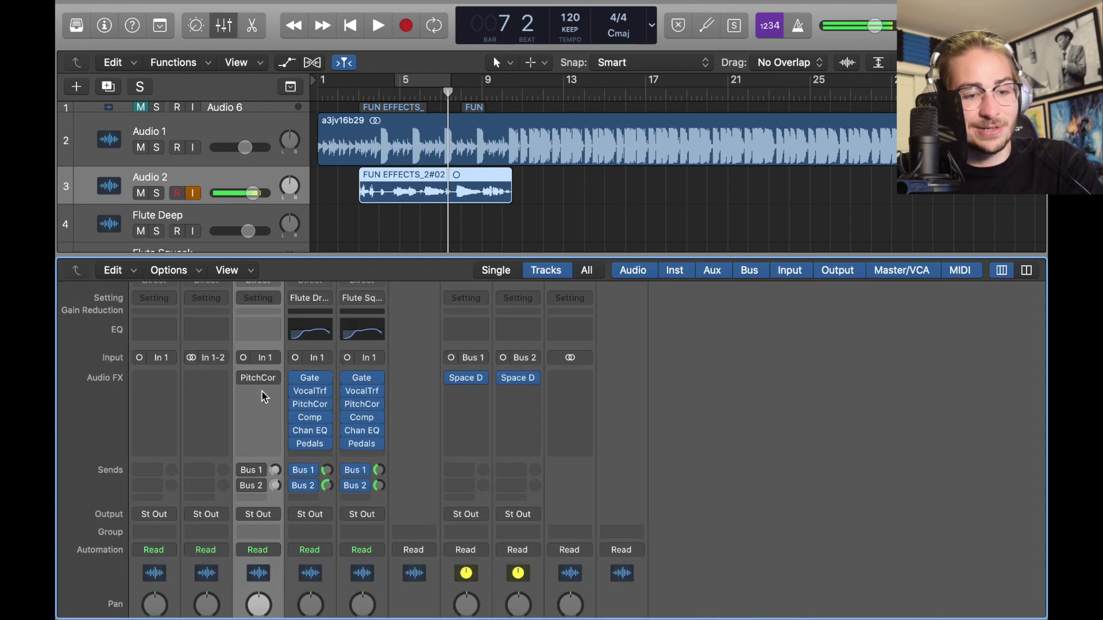
left_click(388, 95)
key("space")
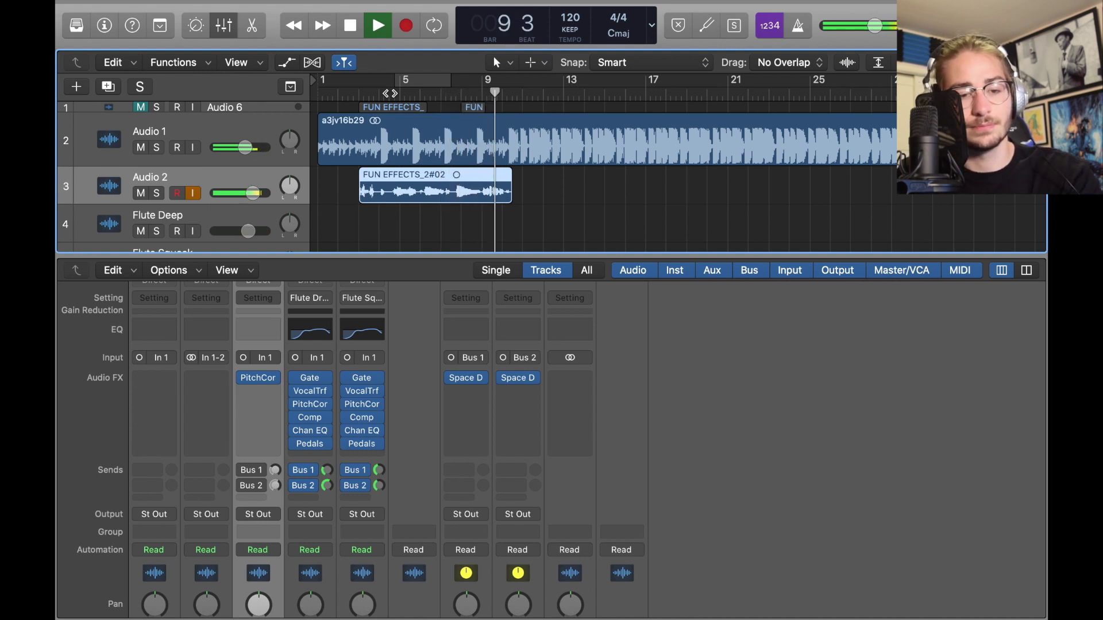
left_click(205, 338)
key("space")
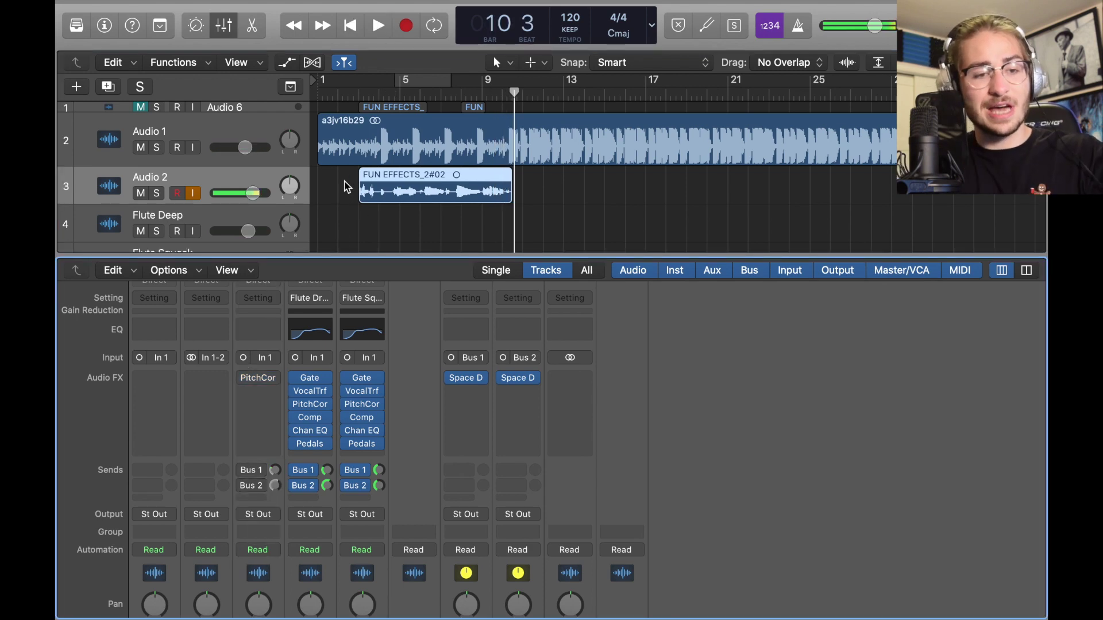
Step: Move Audio 2 below Flute Deep, hide the mixer, and leave Audio 2 record-armed
scroll(270, 172, "down", 2)
left_click_drag(253, 141, 250, 199)
key("x")
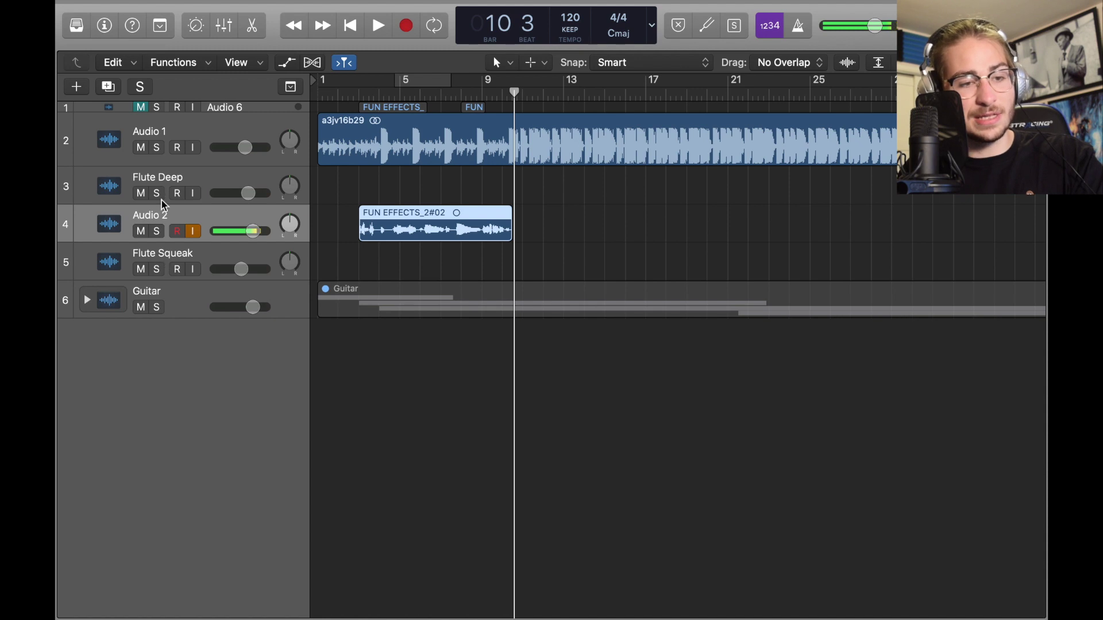
left_click(193, 195)
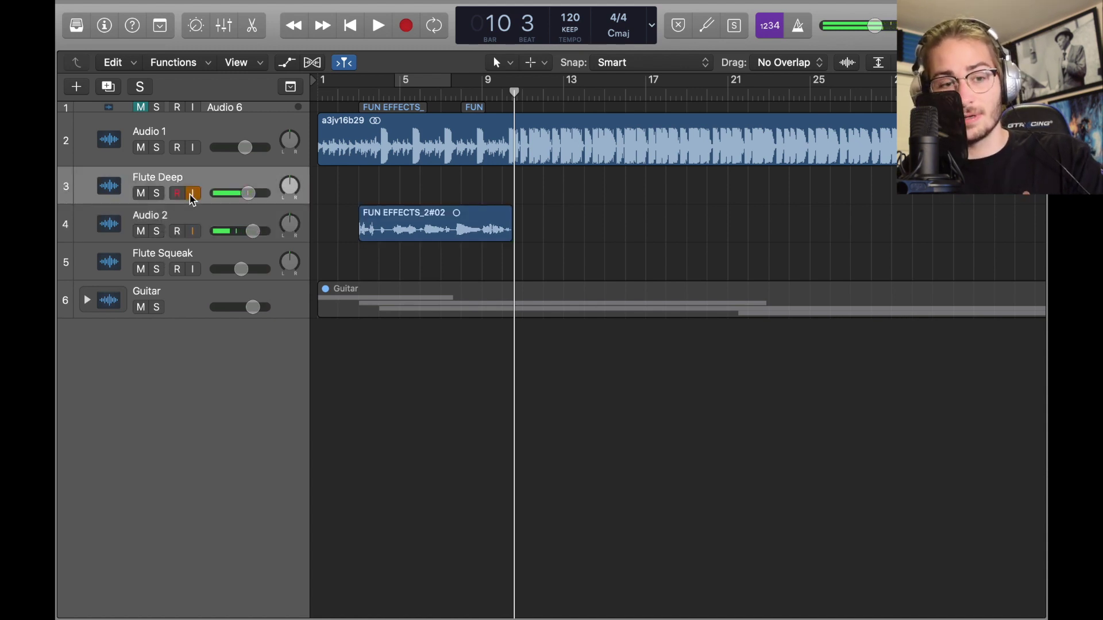
left_click(205, 255)
left_click(189, 221)
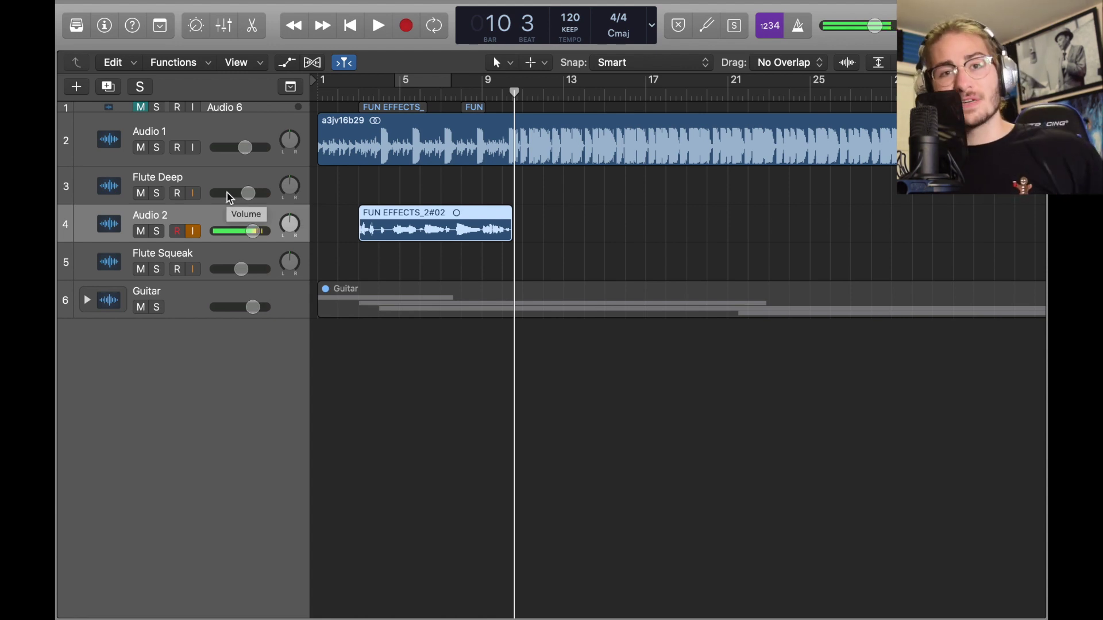
Step: Put a mono Noise Gate in Audio 2's first effect slot
left_click(223, 25)
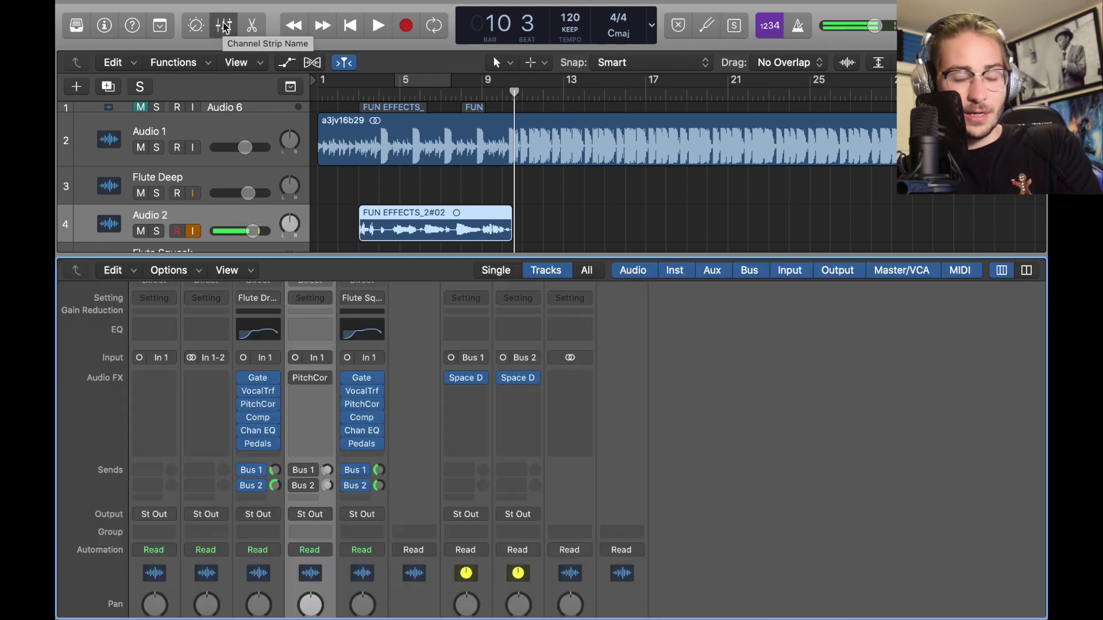
scroll(295, 211, "down", 2)
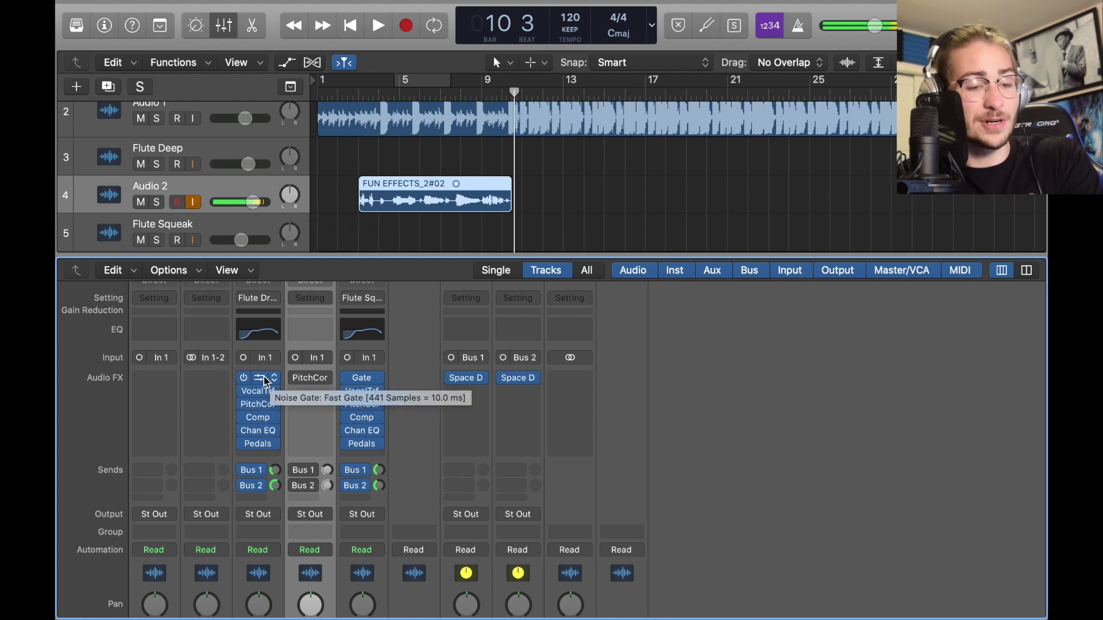
left_click_drag(266, 383, 315, 378)
left_click(326, 381)
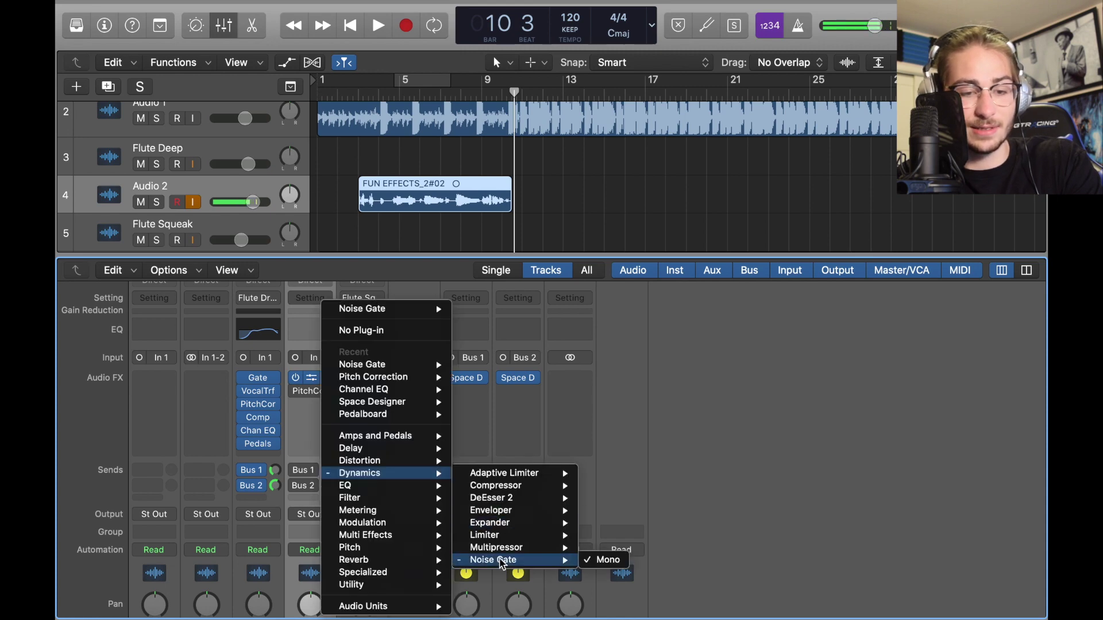
left_click(626, 526)
left_click(310, 378)
left_click(298, 47)
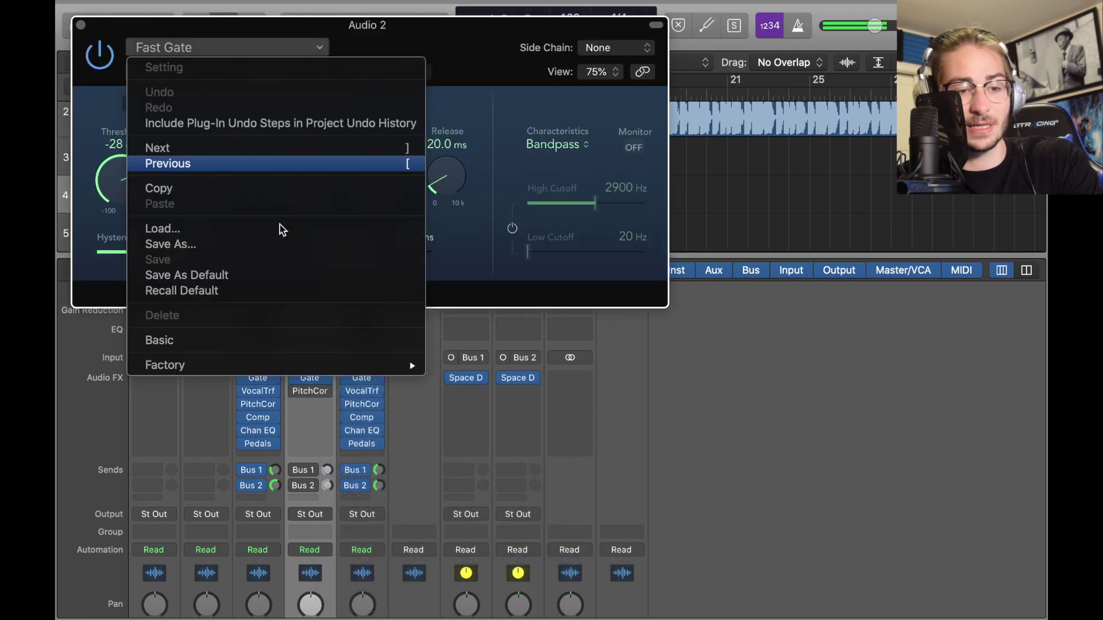
left_click(458, 105)
left_click(81, 25)
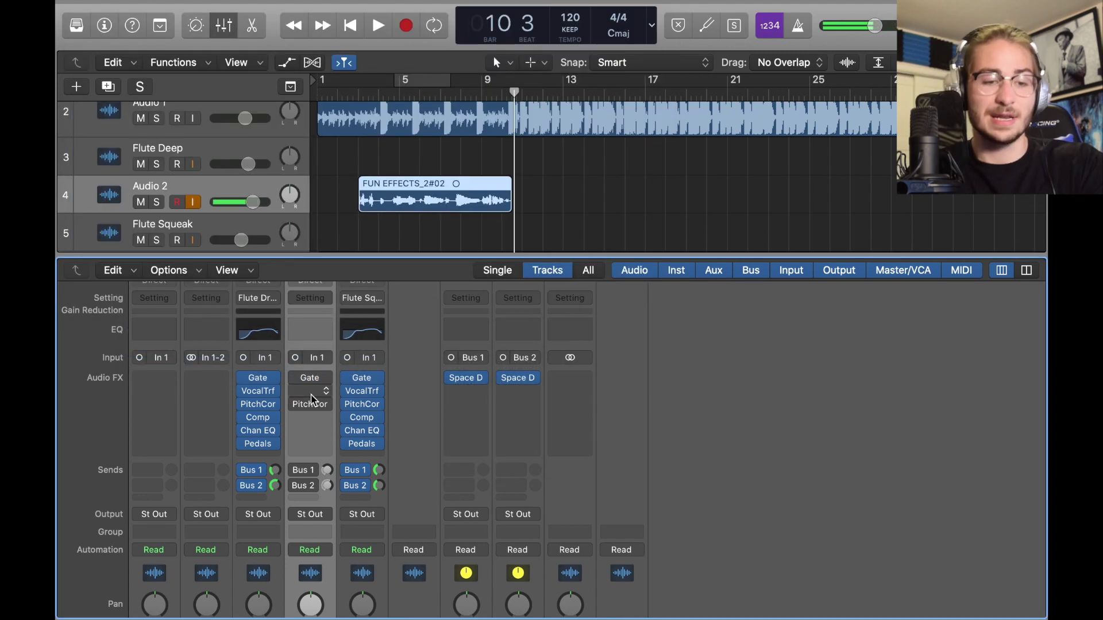
Step: Add Vocal Transformer and mono Pitch Correction after the gate on Audio 2
left_click(309, 395)
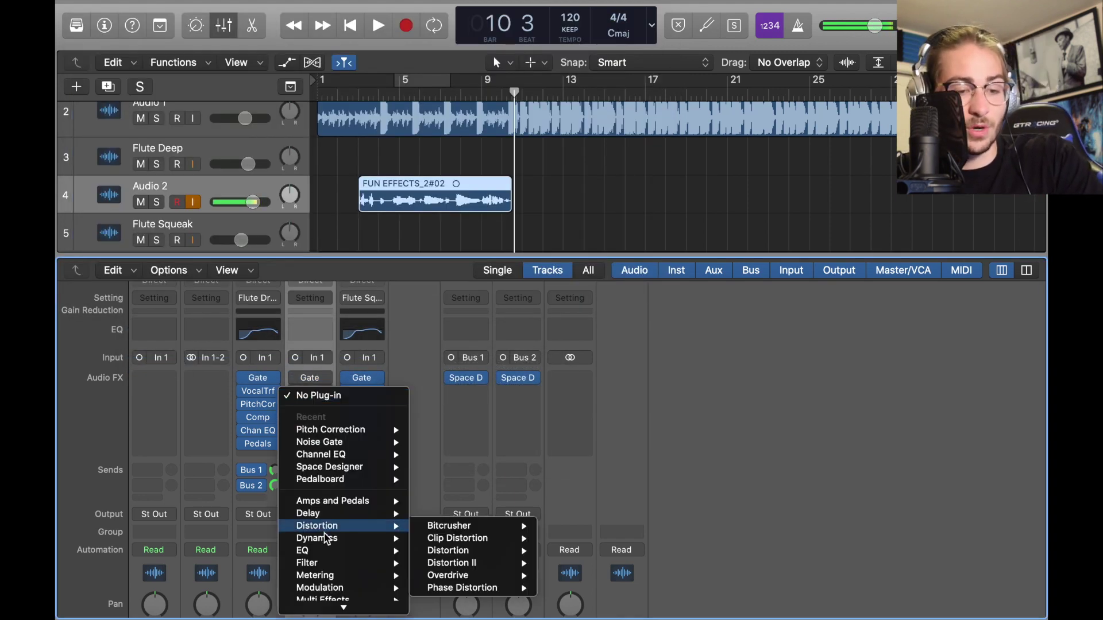
mouse_move(327, 540)
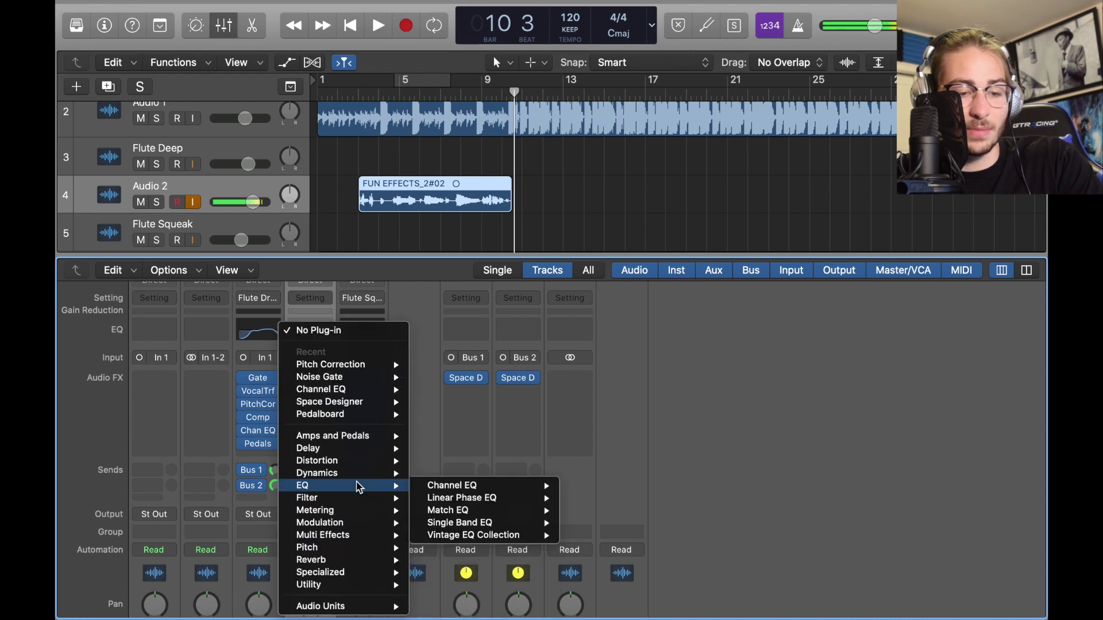
mouse_move(454, 573)
left_click(576, 574)
left_click(80, 25)
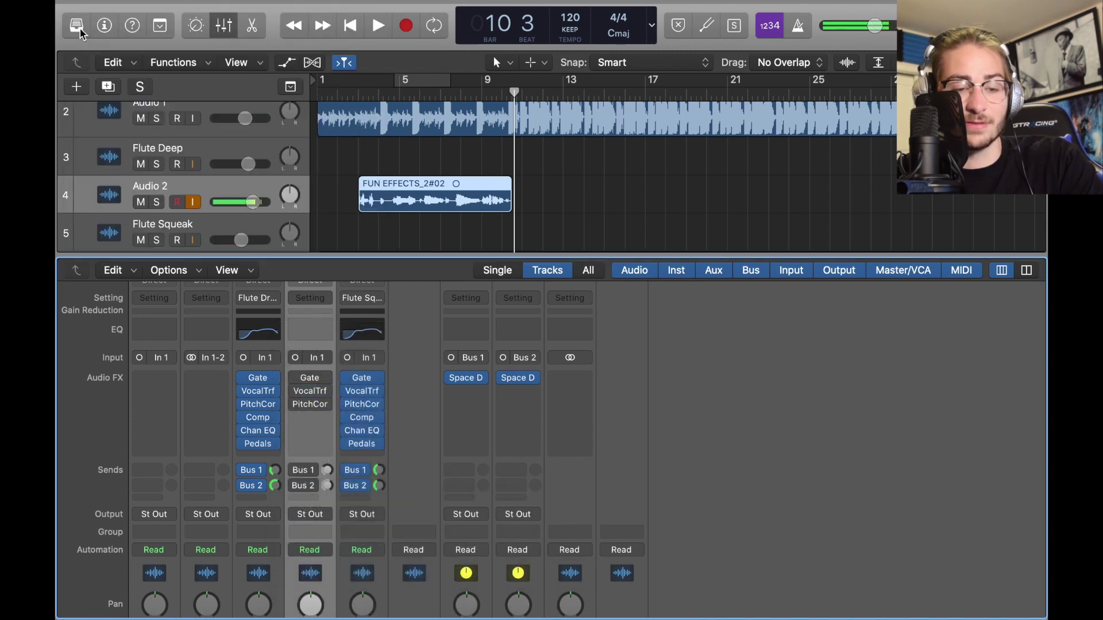
left_click(320, 409)
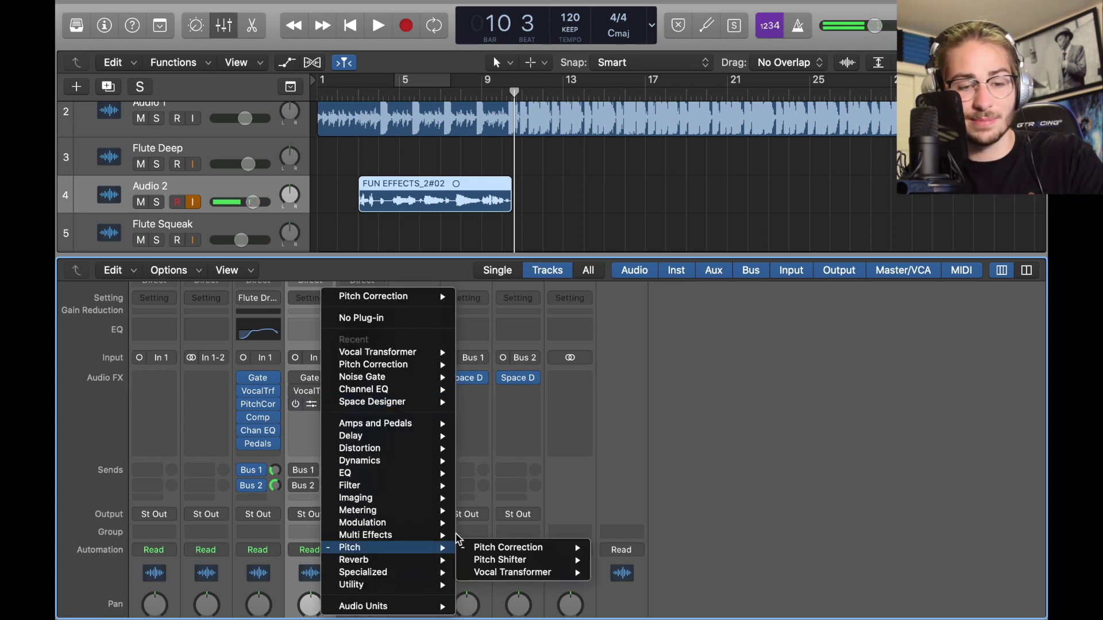
mouse_move(560, 547)
left_click(618, 548)
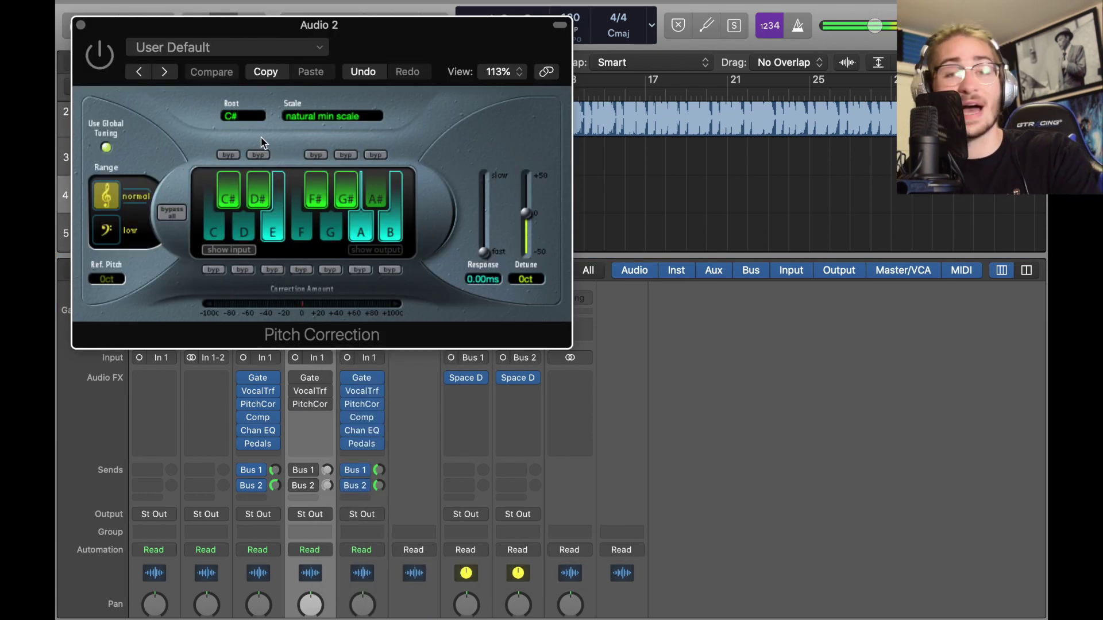
left_click(80, 25)
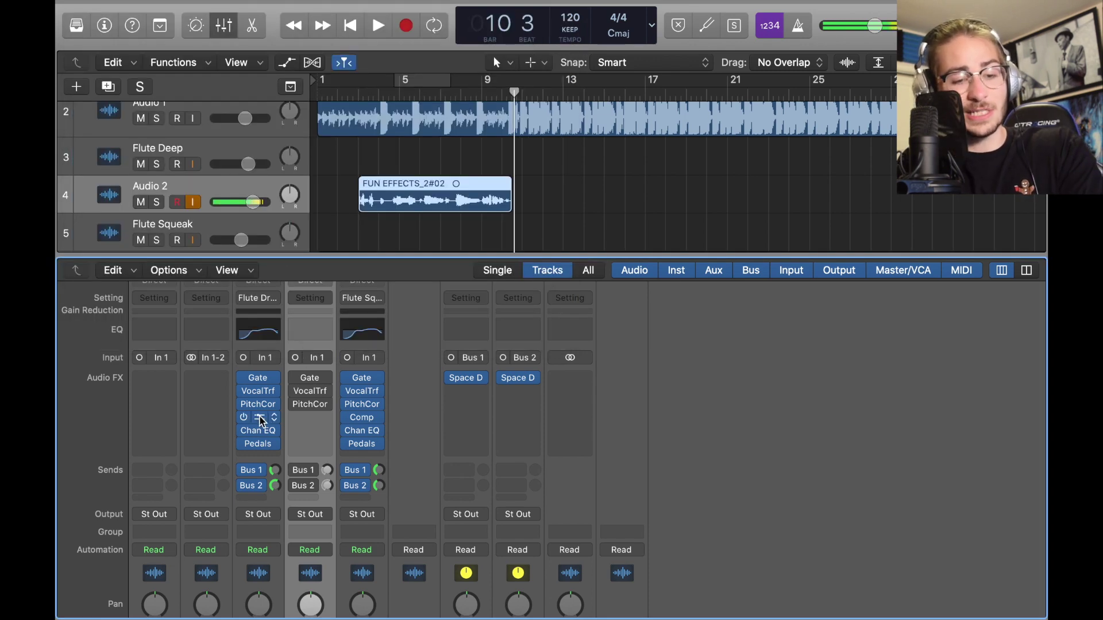
Step: Insert a mono Compressor after Pitch Correction on Audio 2 and review its controls
left_click(311, 418)
mouse_move(391, 460)
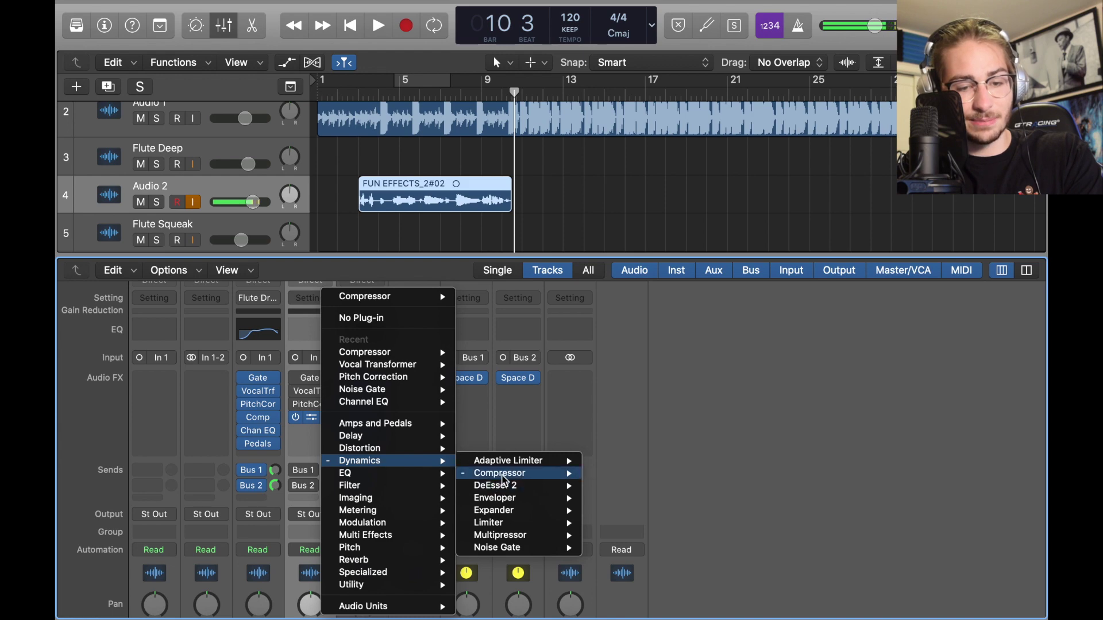
mouse_move(504, 477)
left_click(600, 477)
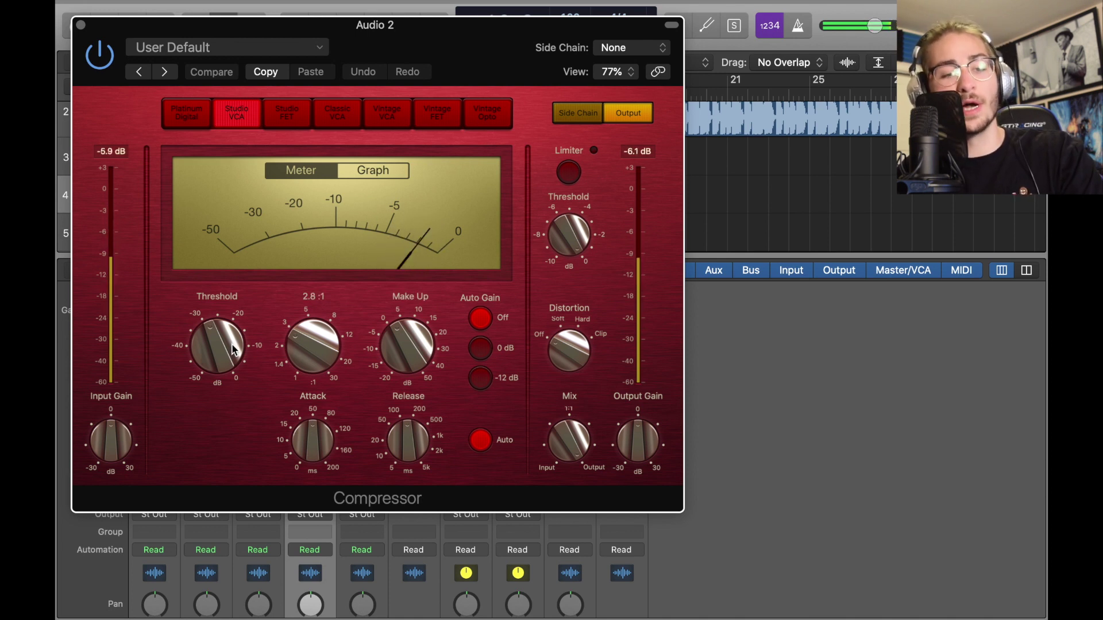
mouse_move(405, 335)
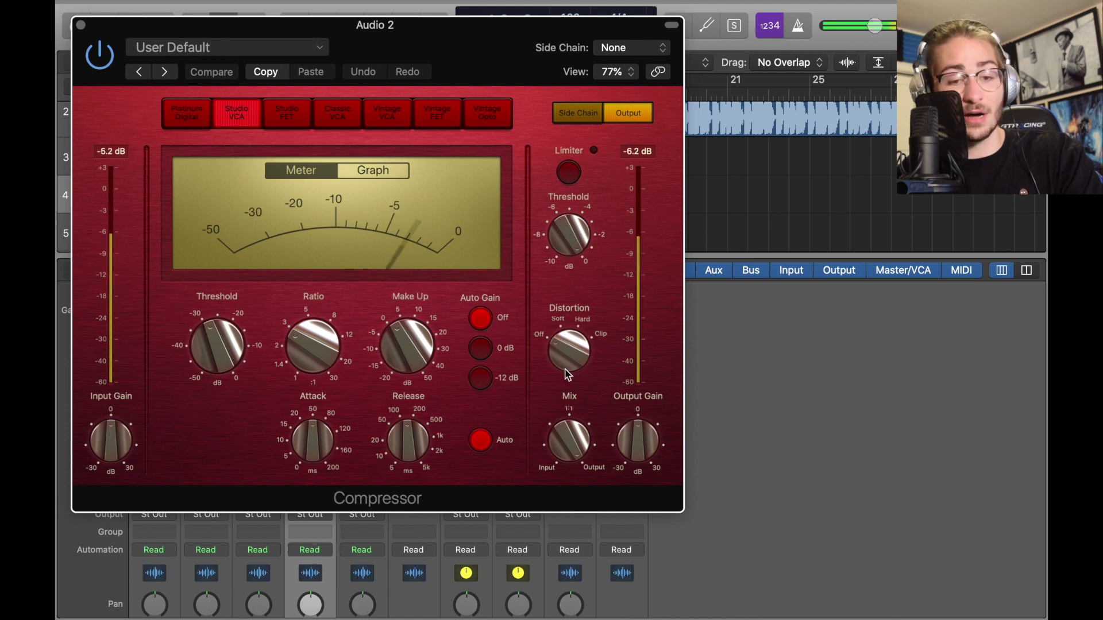
mouse_move(416, 447)
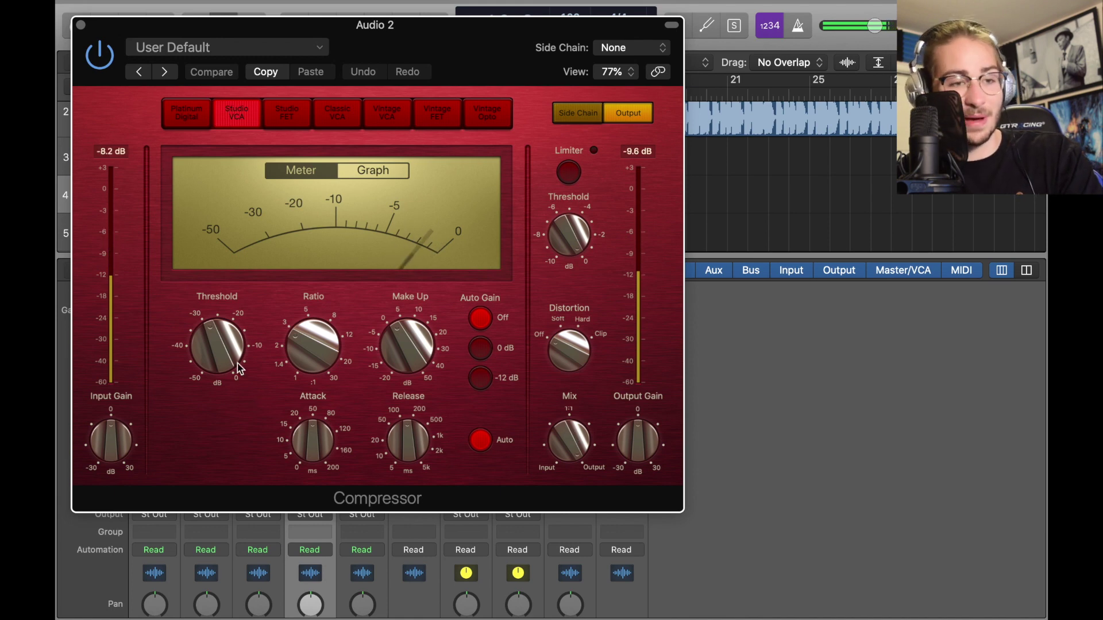
key("super+w")
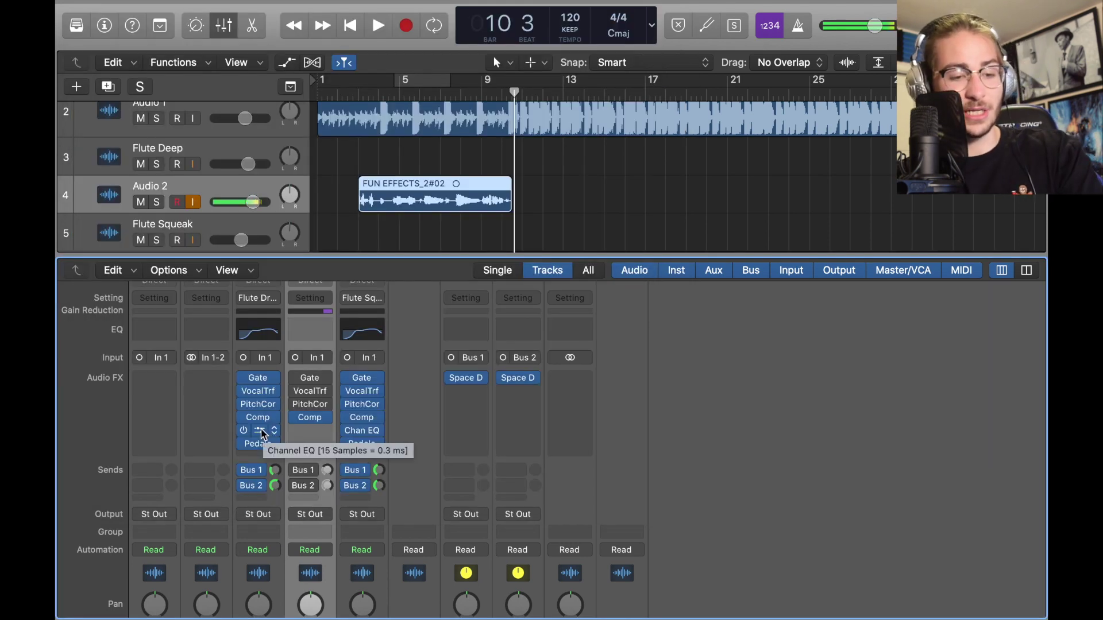
left_click(310, 430)
Step: Insert a mono Channel EQ on Audio 2 with its low cut at 150 Hz
mouse_move(345, 473)
mouse_move(498, 473)
left_click(636, 473)
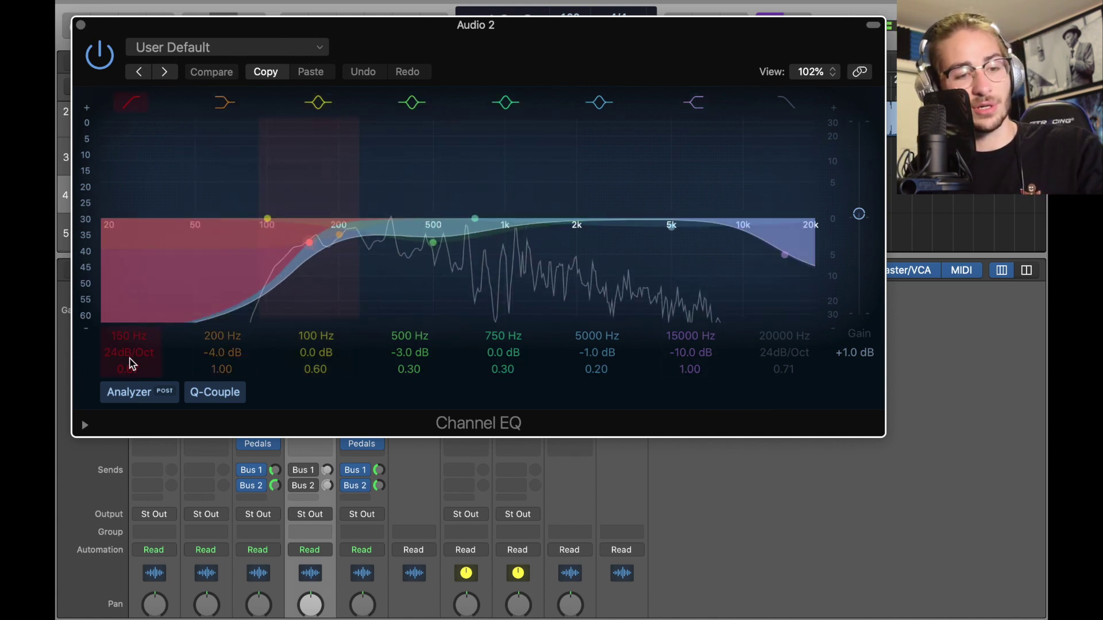
double_click(121, 338)
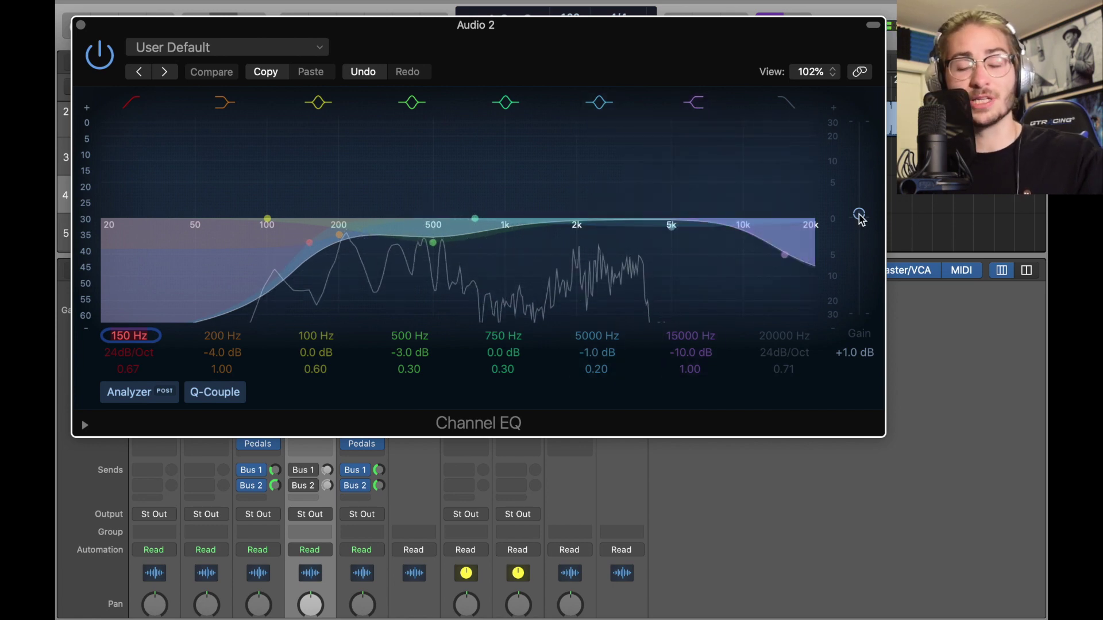
left_click(81, 25)
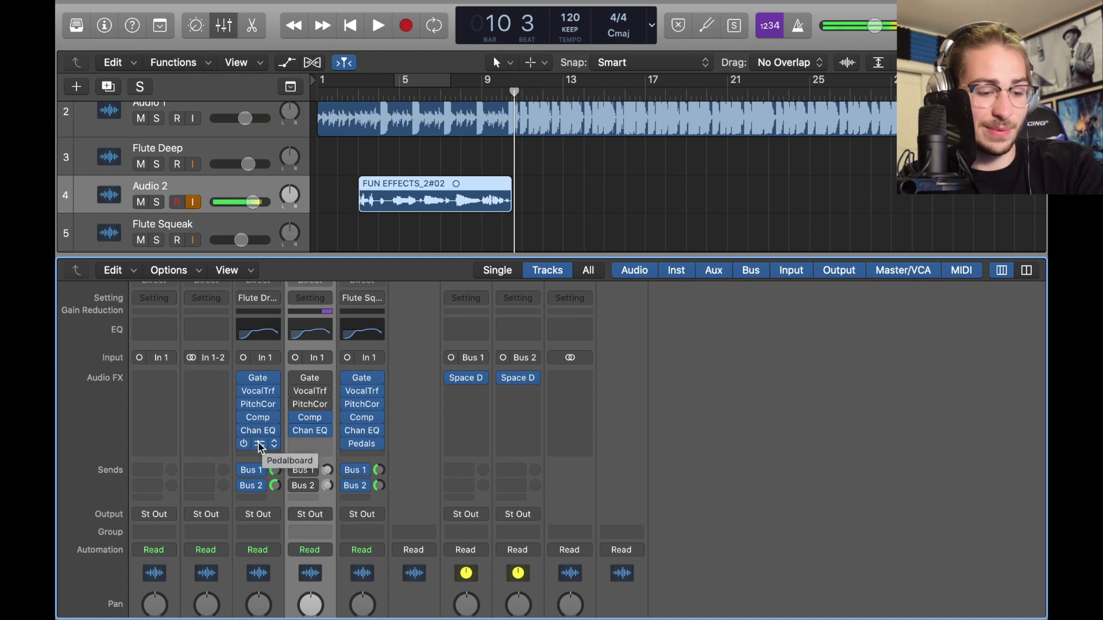
Step: Insert a mono Pedalboard after Chan EQ on Audio 2 and lower the first Squash pedal's sustain to -22.5 dB
left_click(304, 445)
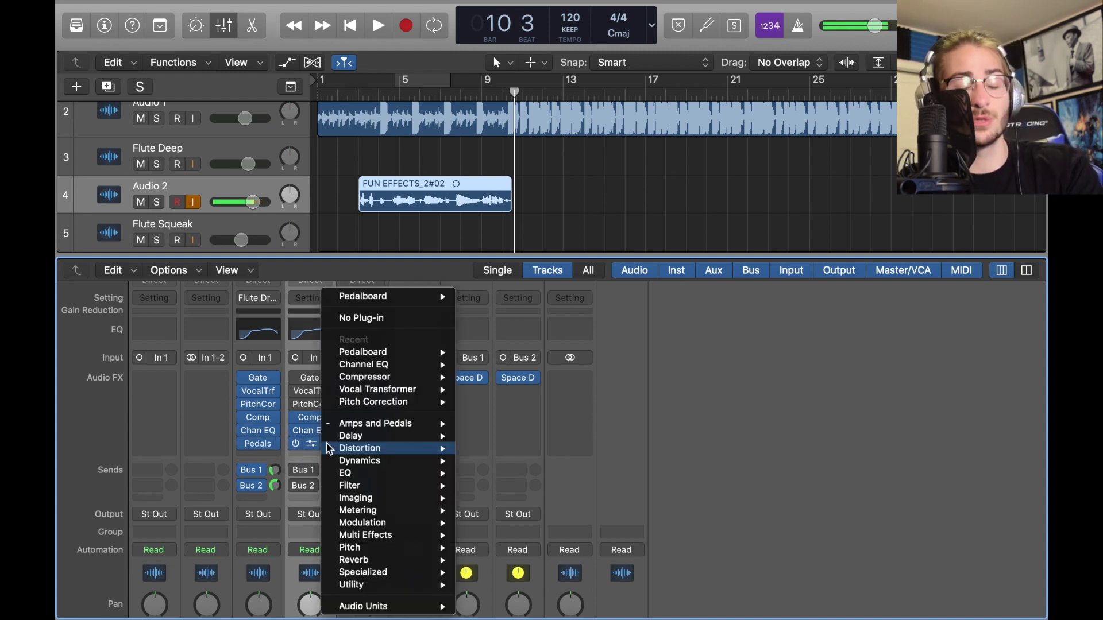
mouse_move(359, 423)
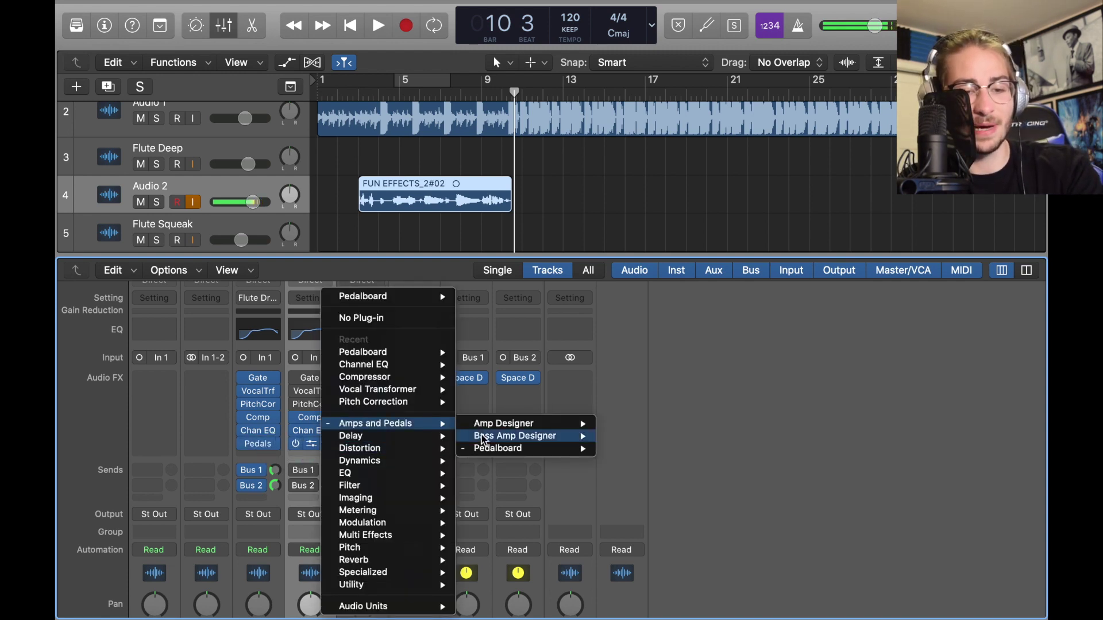
mouse_move(497, 448)
left_click(619, 449)
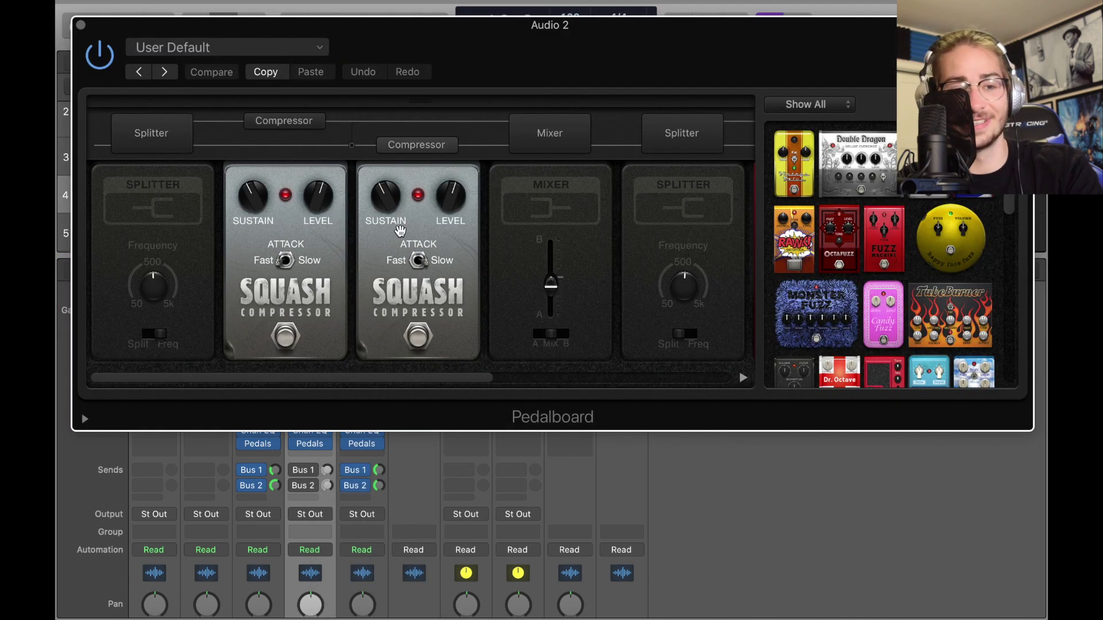
left_click_drag(251, 205, 251, 200)
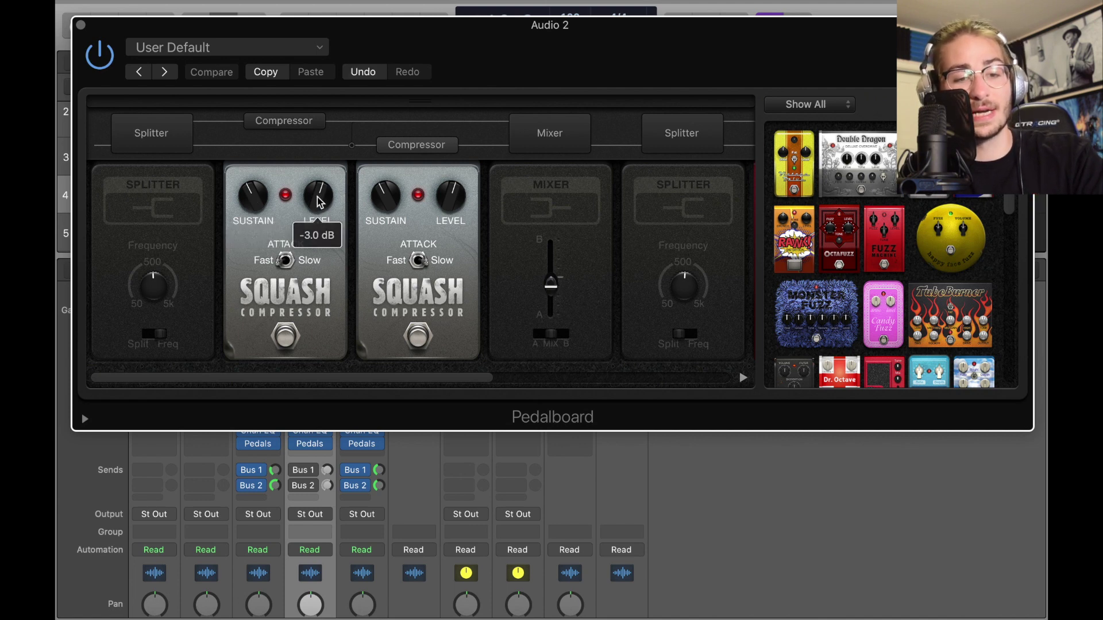
mouse_move(444, 199)
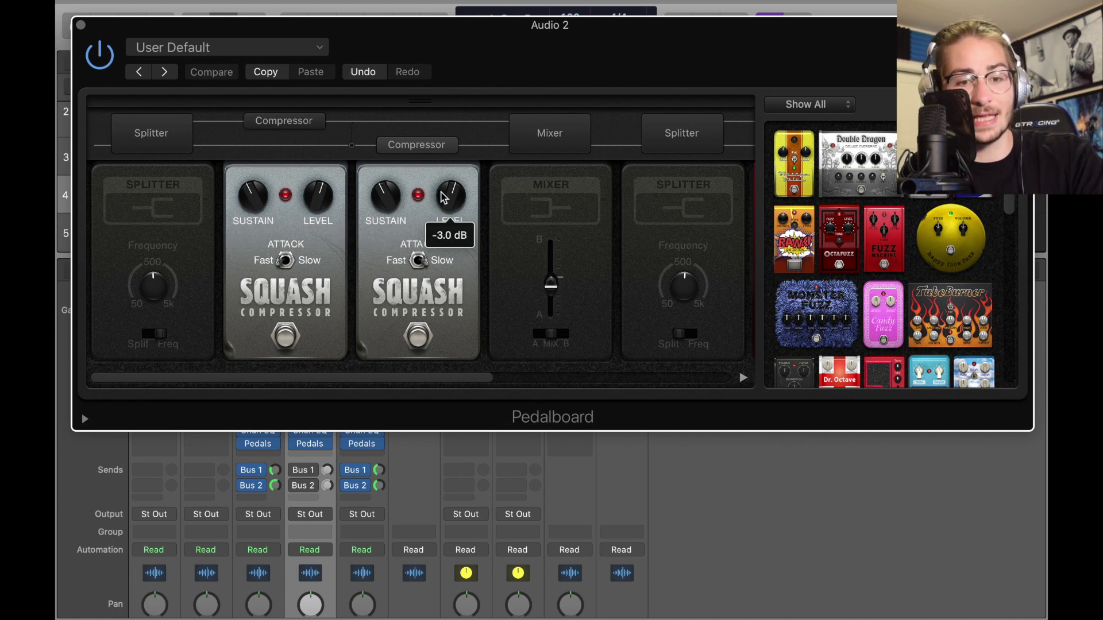
Step: Turn on Audio 2's Bus 2 send and set its volume to -4.0 dB
left_click(81, 26)
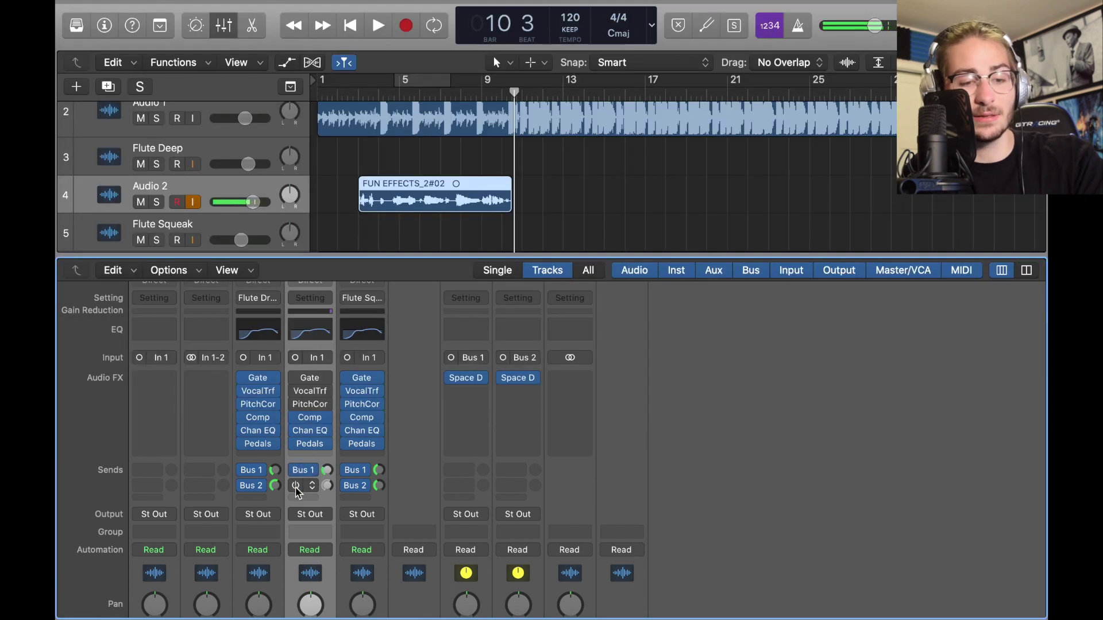
left_click(296, 486)
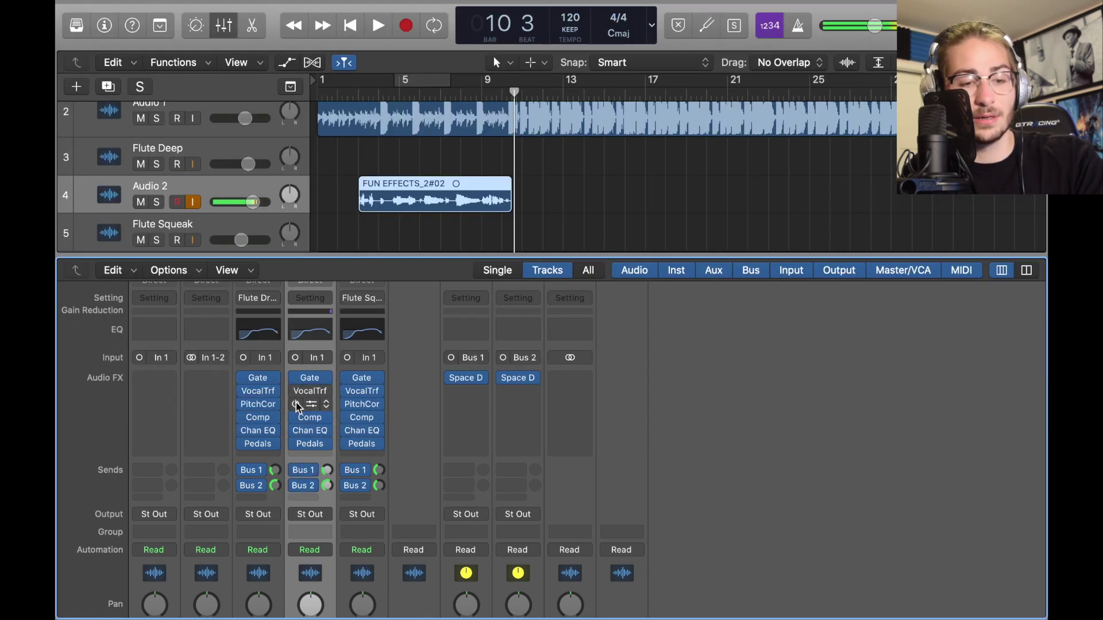
left_click_drag(253, 202, 234, 202)
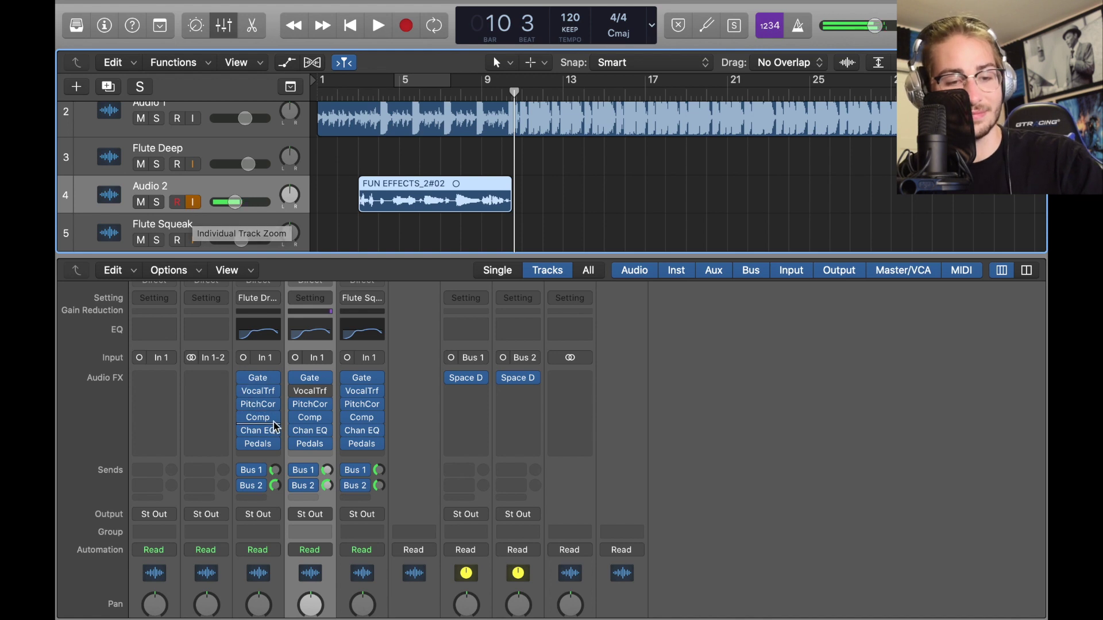
Step: Rename Audio 2 to 'Flute Drone', duplicate it, and name the copy 'Flute Squeak'
double_click(187, 182)
type("Flute Drone")
key("Return")
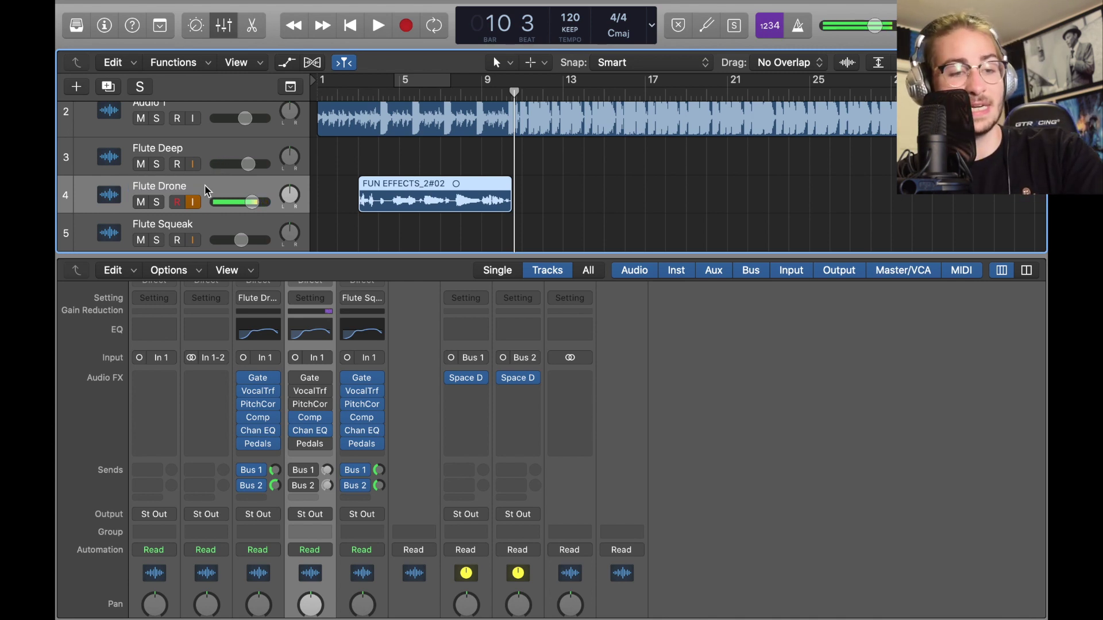
key("super+d")
double_click(179, 223)
type("Flute Squeak")
left_click(217, 191)
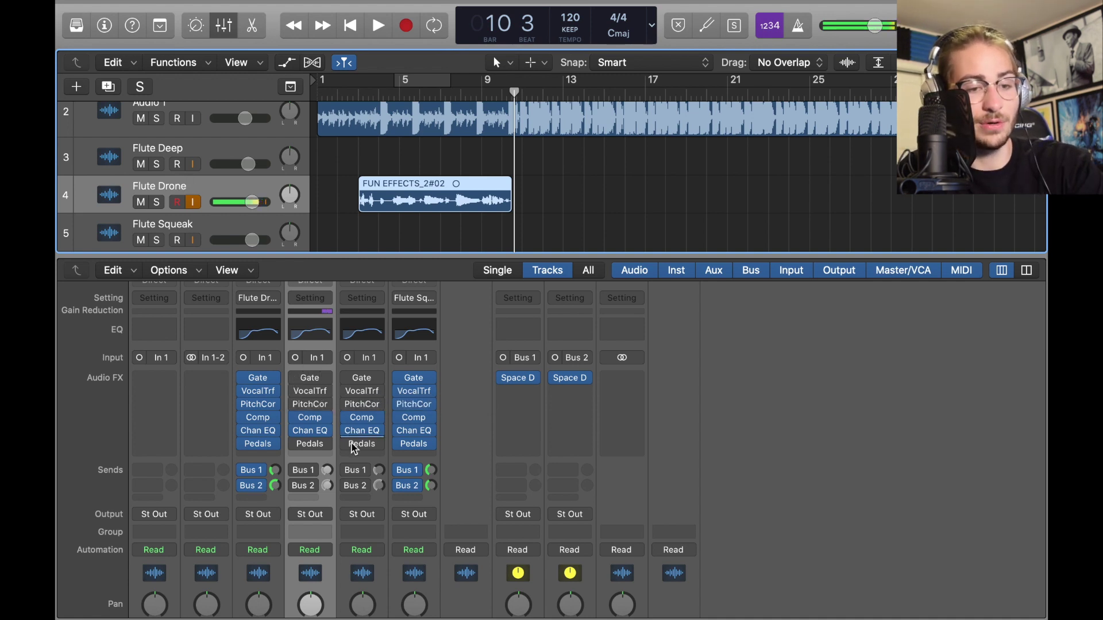
Step: Set Flute Drone's Vocal Transformer formant to about -16, comparing against bypass
left_click(313, 395)
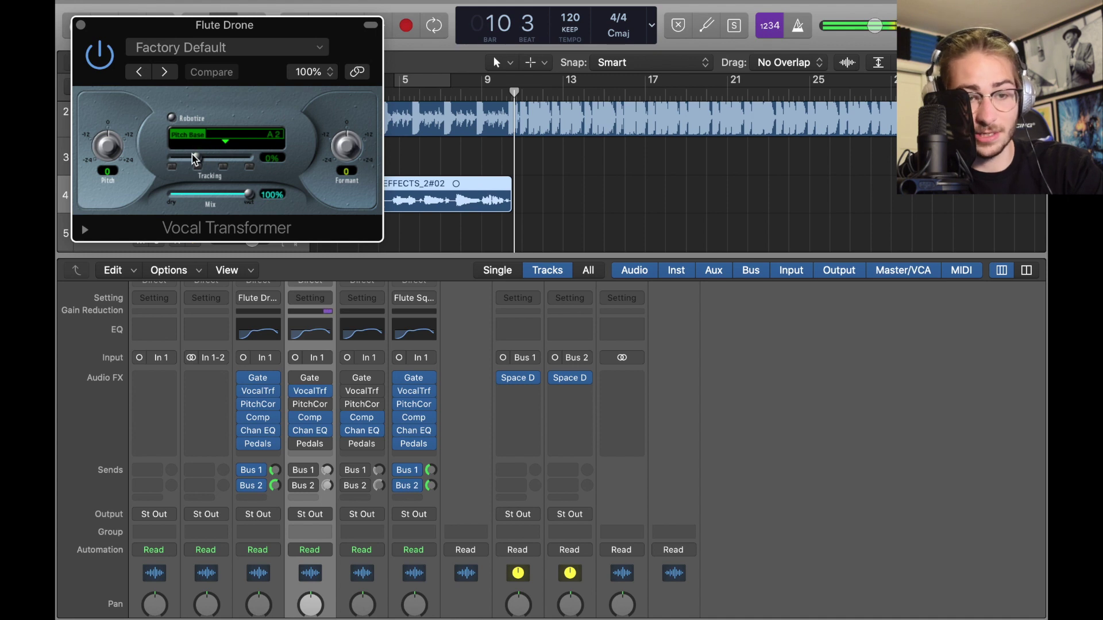
left_click_drag(343, 153, 347, 189)
left_click(98, 66)
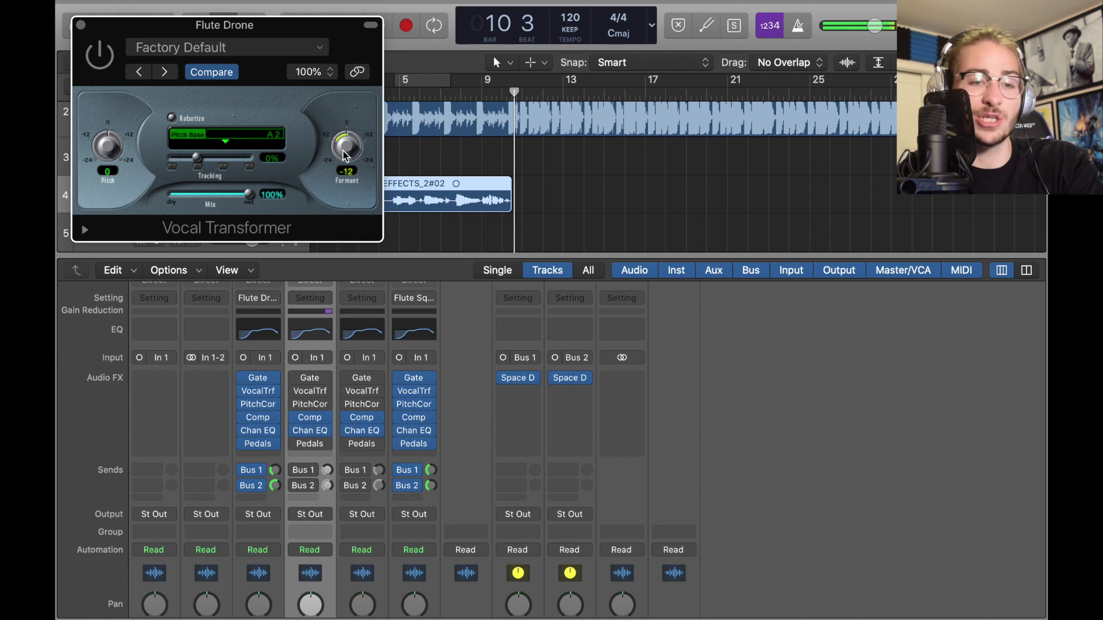
left_click_drag(345, 155, 361, 208)
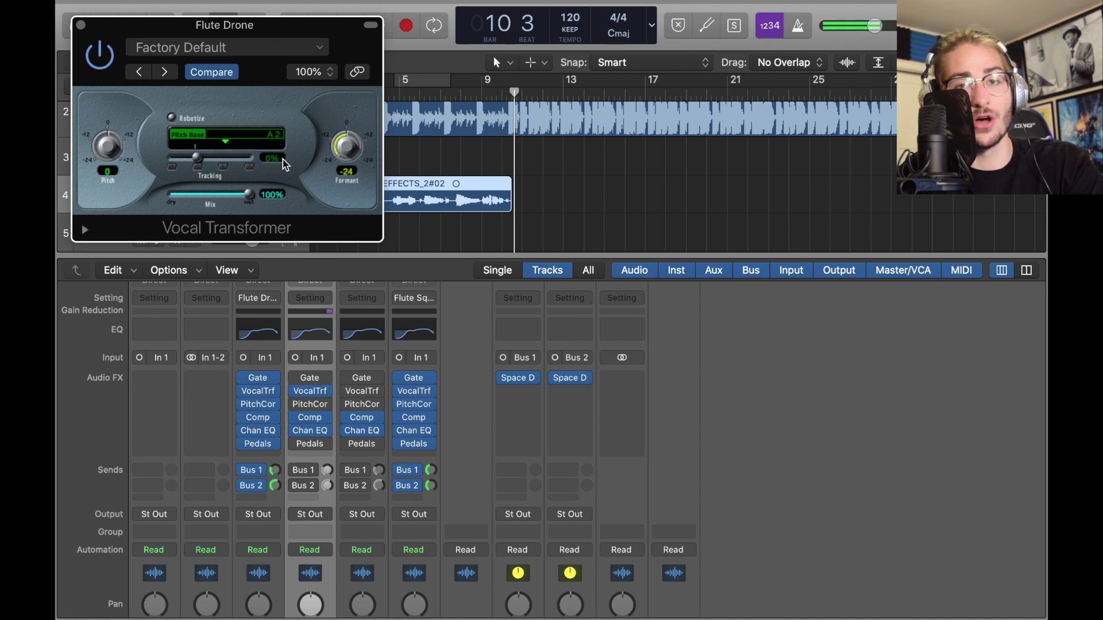
left_click_drag(344, 151, 340, 134)
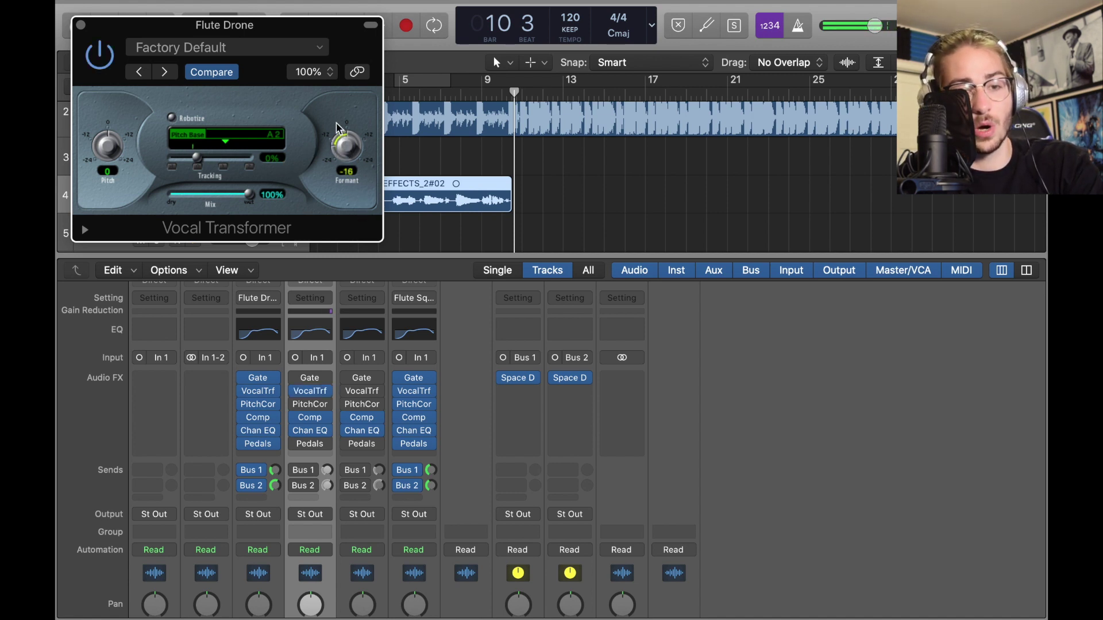
left_click(81, 25)
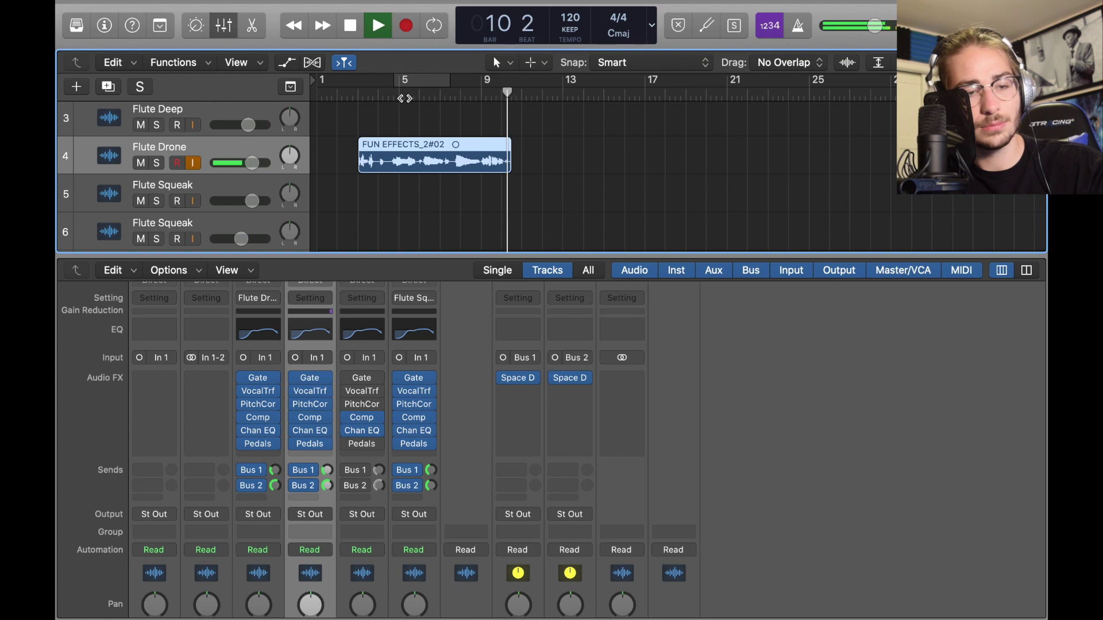
Step: Copy the FUN EFFECTS region onto Flute Squeak and lower that track's volume to -7.6 dB
key("space")
key("Down")
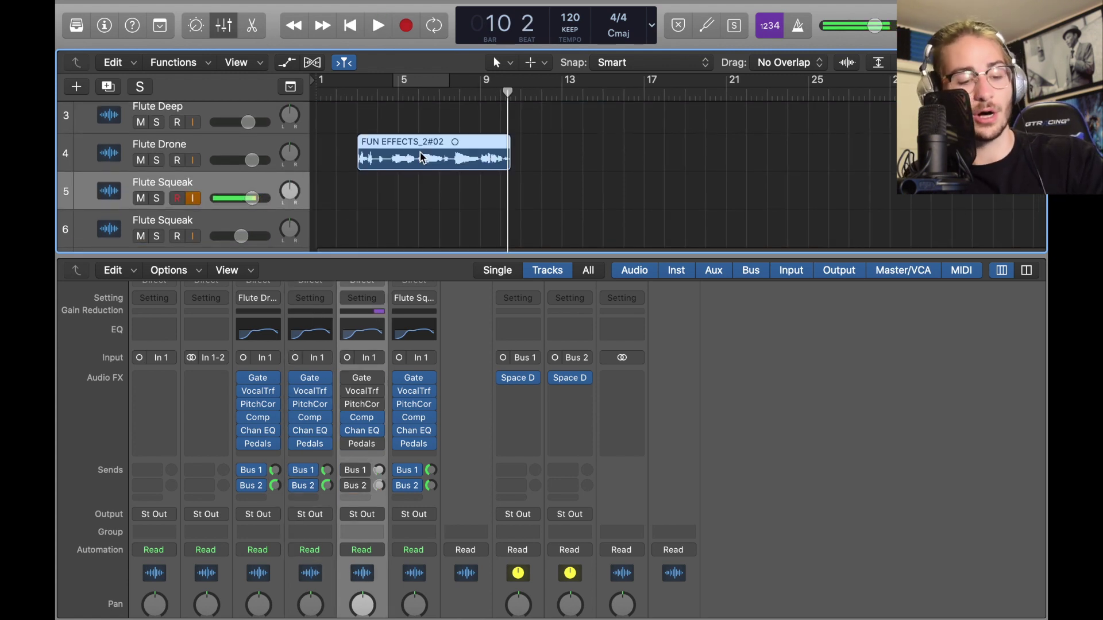
left_click_drag(422, 158, 424, 206)
left_click_drag(243, 198, 236, 199)
scroll(258, 230, "down", 1)
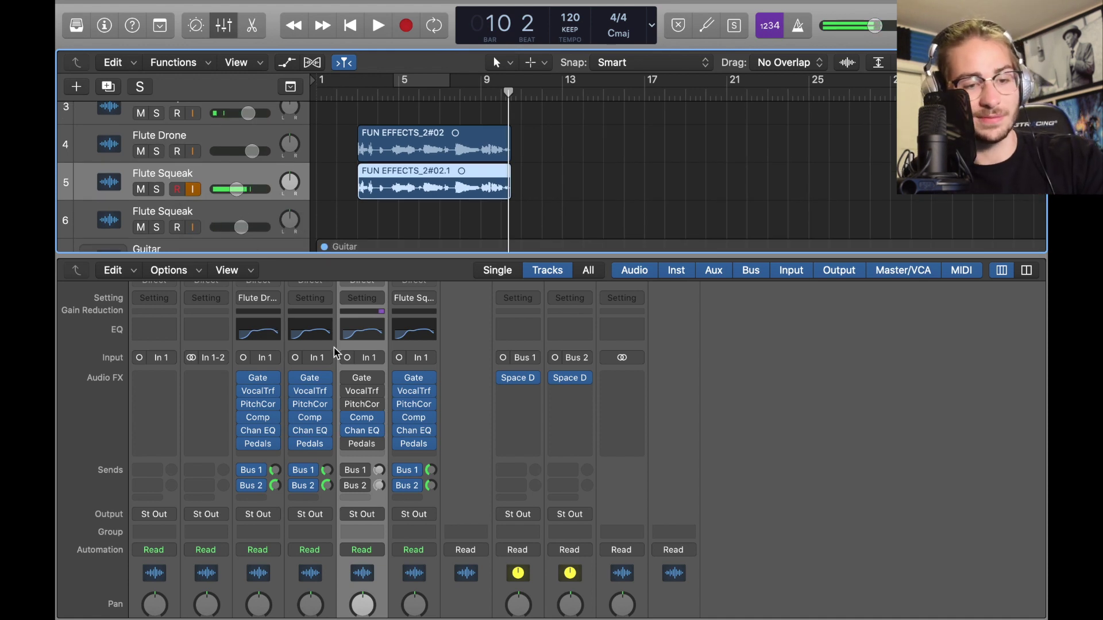
Step: Set Flute Squeak's Vocal Transformer pitch and formant to +12, then nudge its volume down
left_click(362, 391)
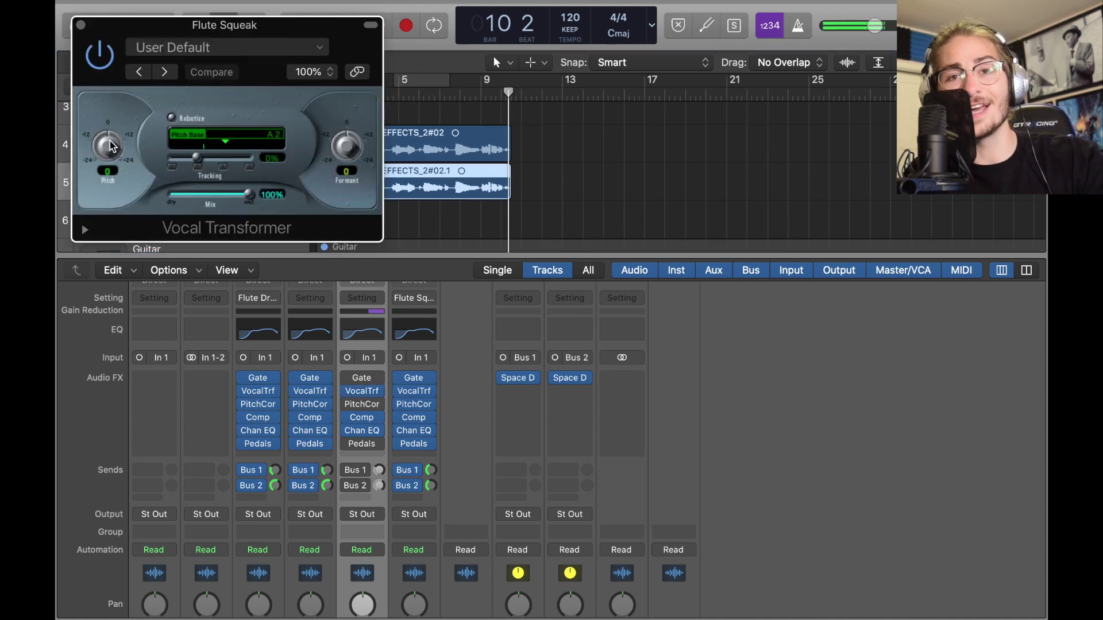
mouse_move(112, 146)
left_mouse_down()
mouse_move(111, 121)
mouse_move(111, 142)
left_mouse_up()
left_click_drag(346, 148, 345, 115)
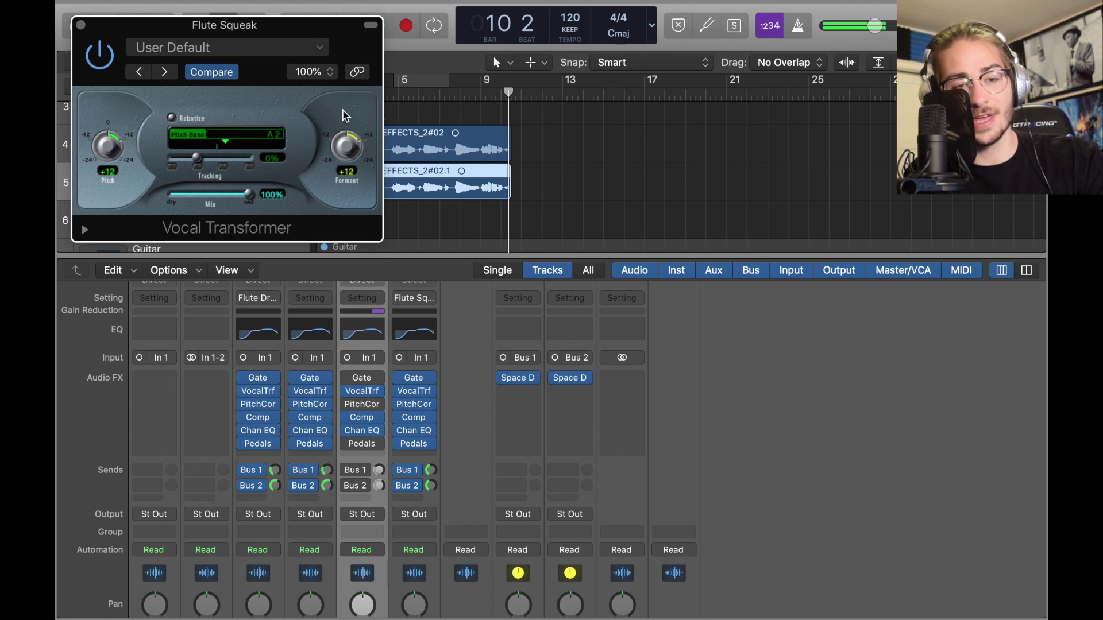
left_click(81, 25)
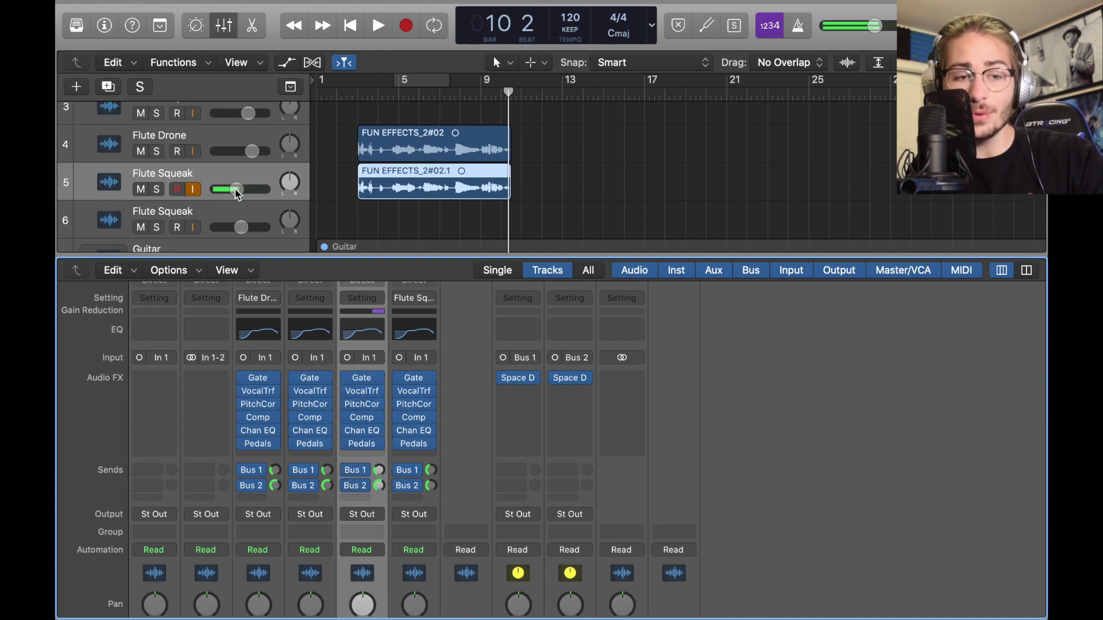
left_click_drag(236, 189, 233, 189)
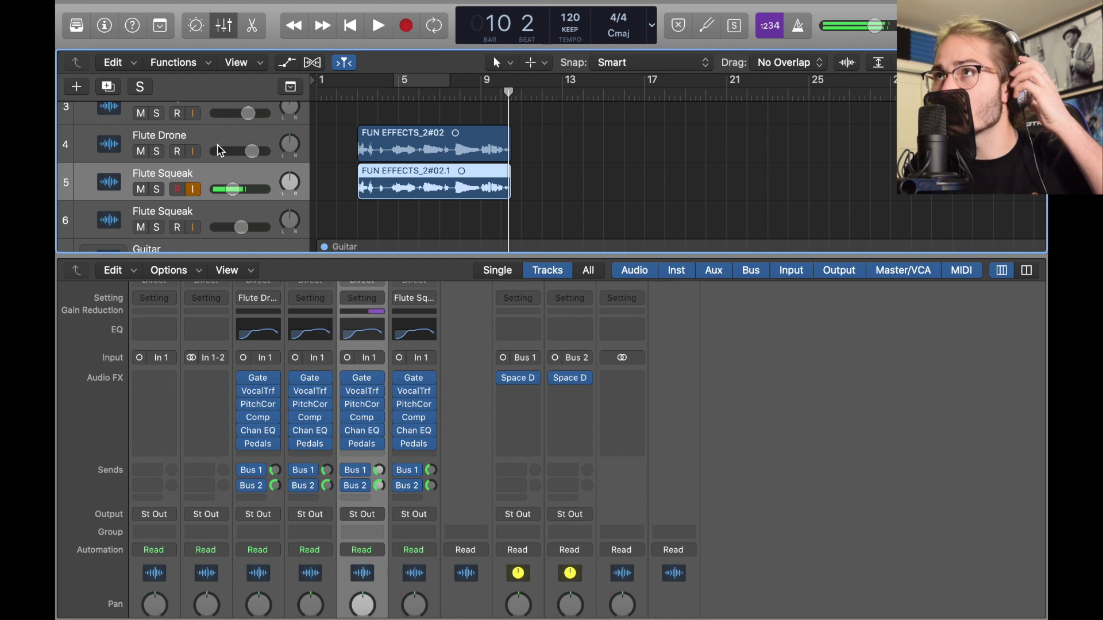
Step: Play back the layered Flute Deep, Drone and Squeak tracks together
key("space")
scroll(353, 195, "up", 2)
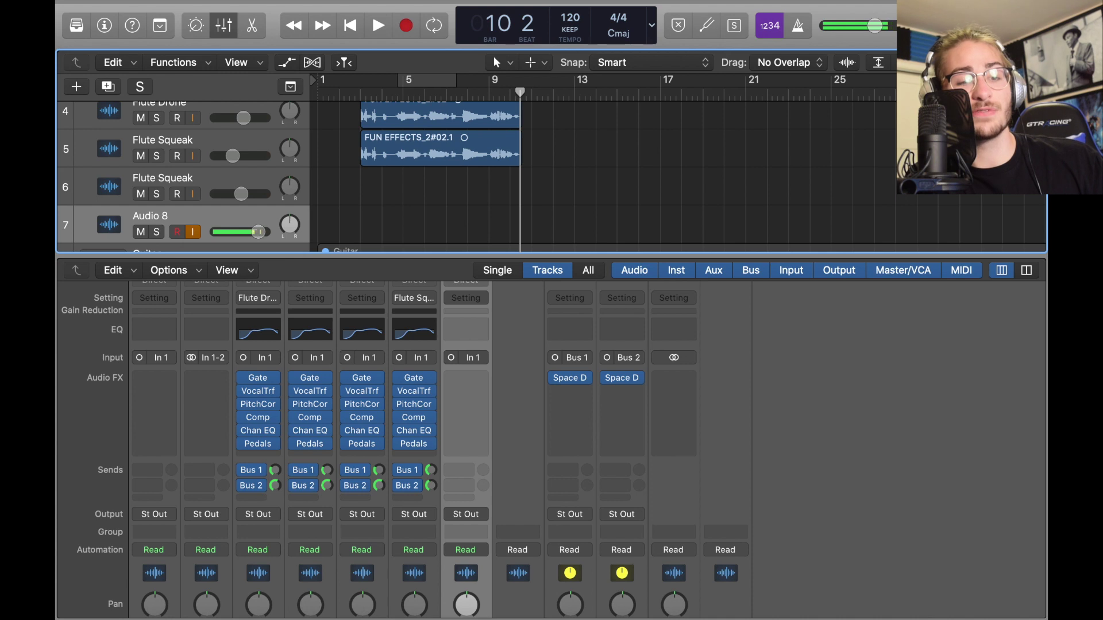
Step: Lower Audio 8's volume, mute Flute Drone and Flute Squeak, and record the FUN EFFECTS_8#01 take
left_click_drag(258, 231, 252, 231)
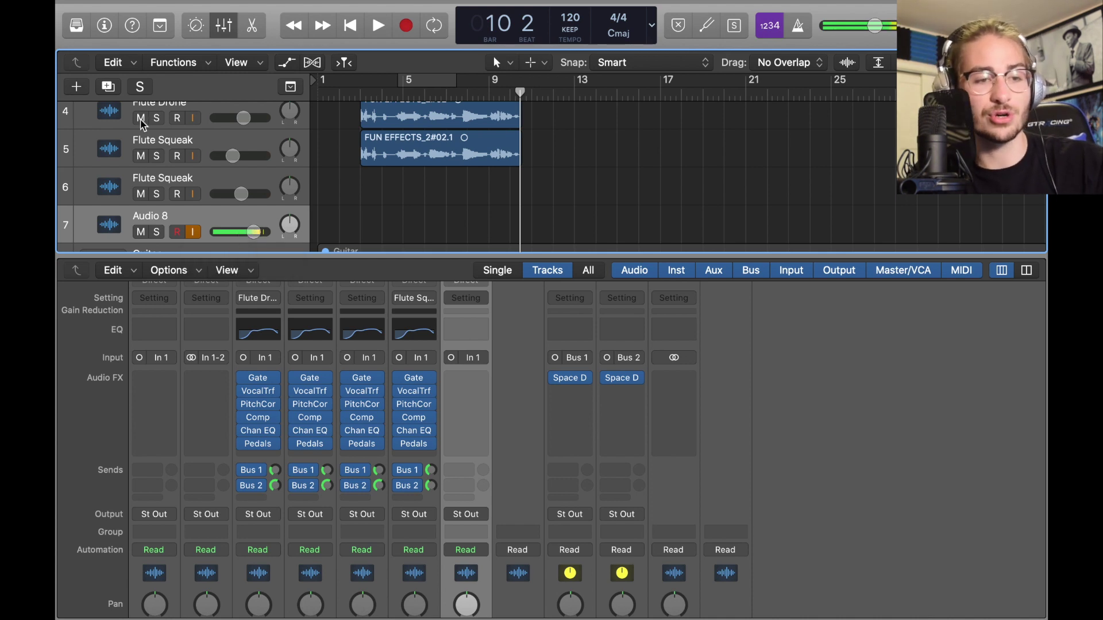
left_click_drag(142, 118, 141, 156)
left_click(360, 92)
scroll(374, 143, "up", 3)
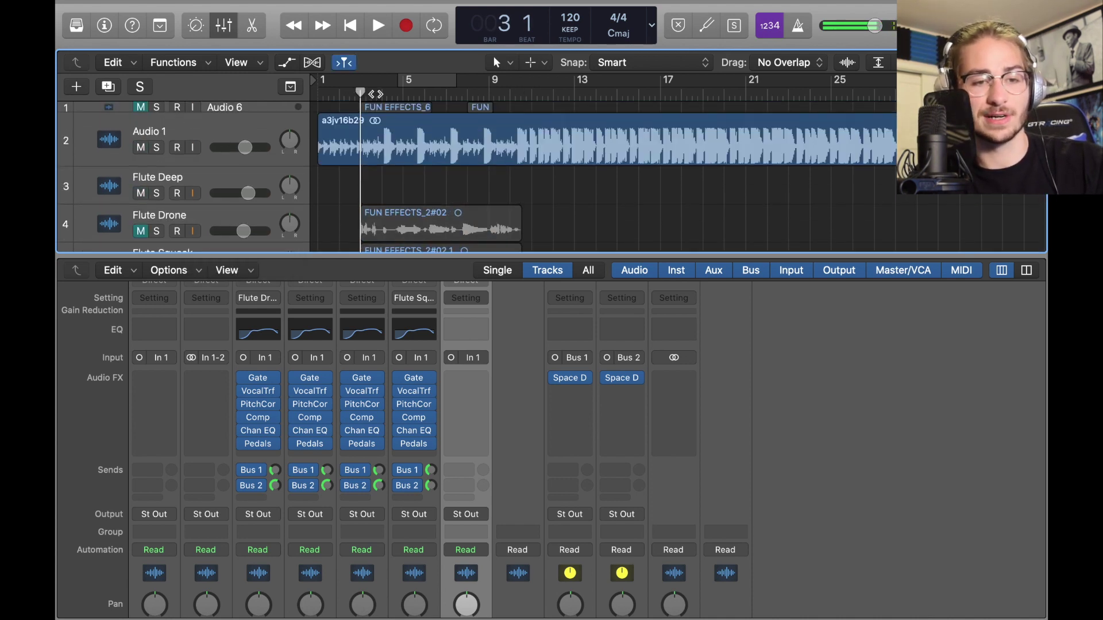
key("r")
scroll(425, 212, "down", 4)
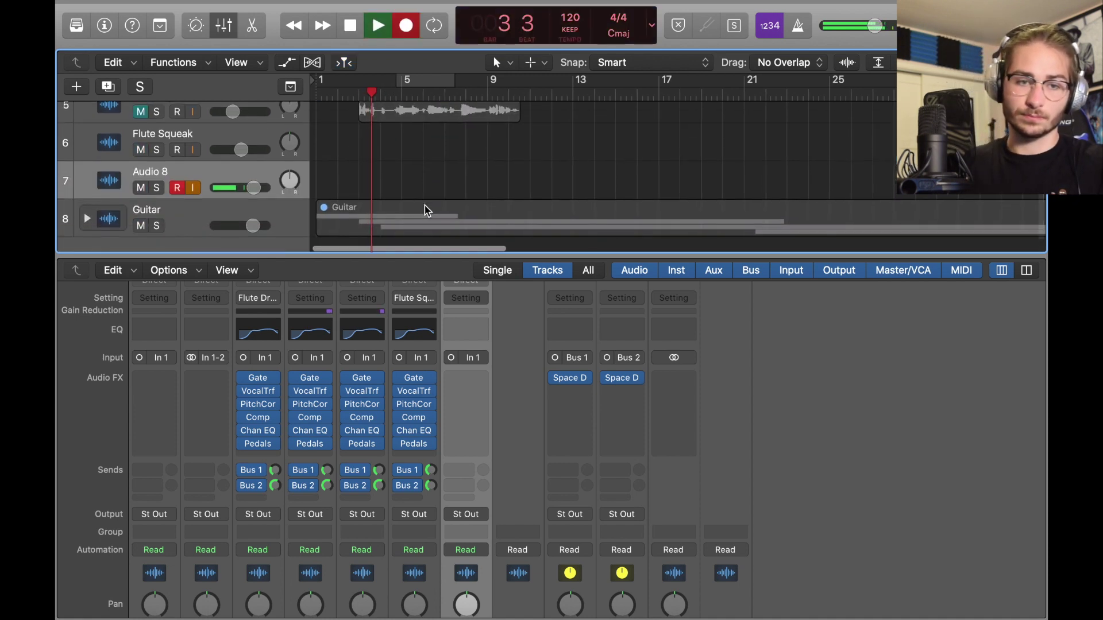
scroll(425, 210, "up", 2)
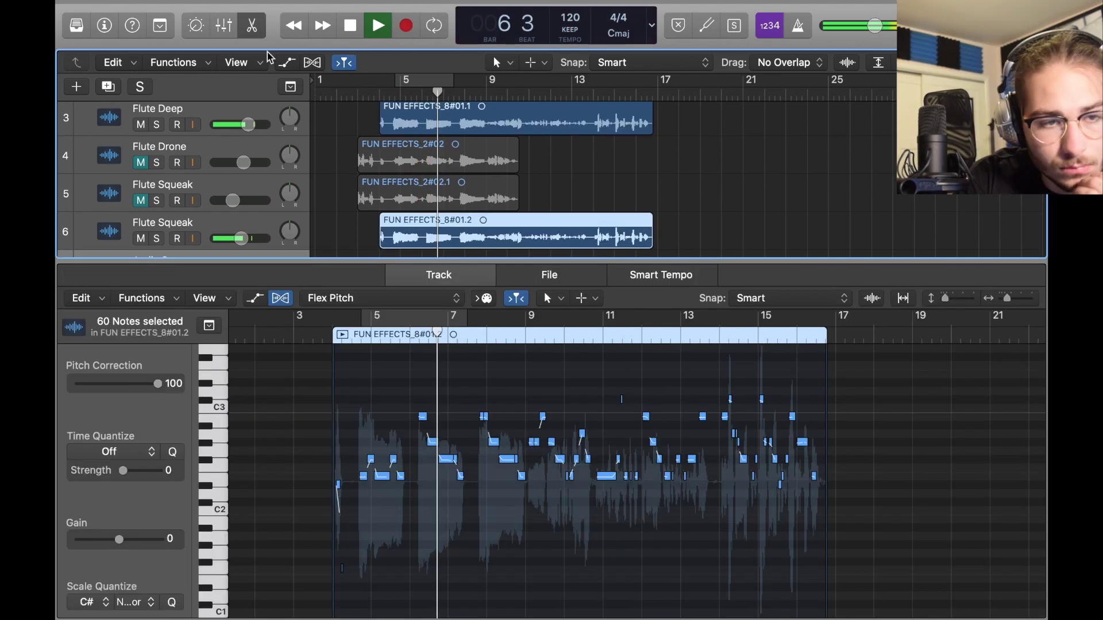
Step: Close the Flex Pitch editor, replay the new take from bar 5, and switch to the Mixer
left_click(252, 25)
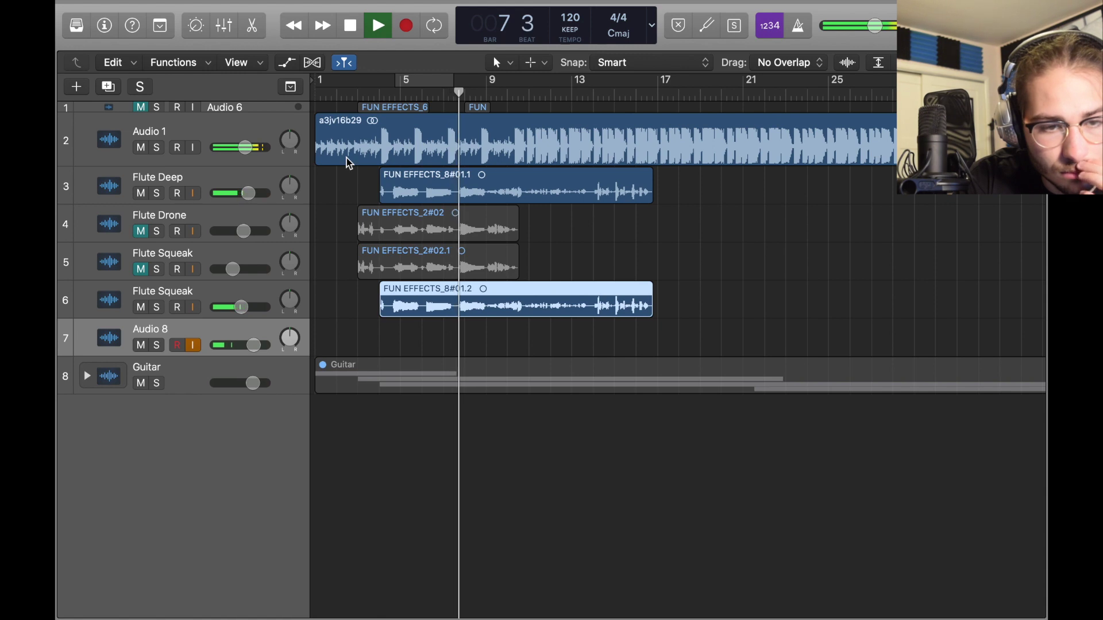
key("space")
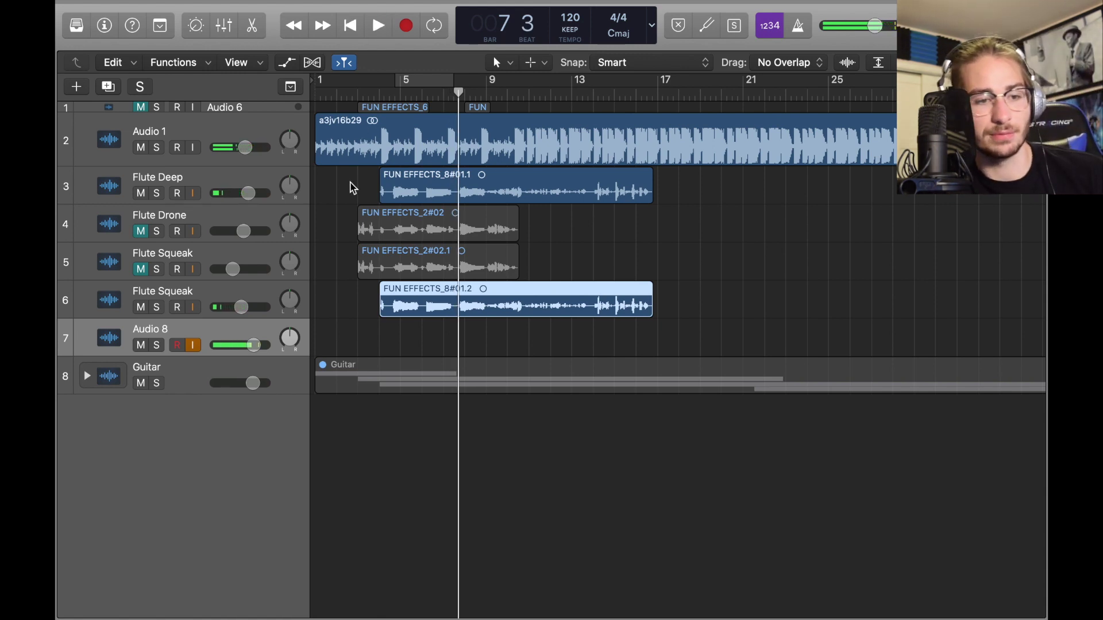
left_click(397, 97)
key("space")
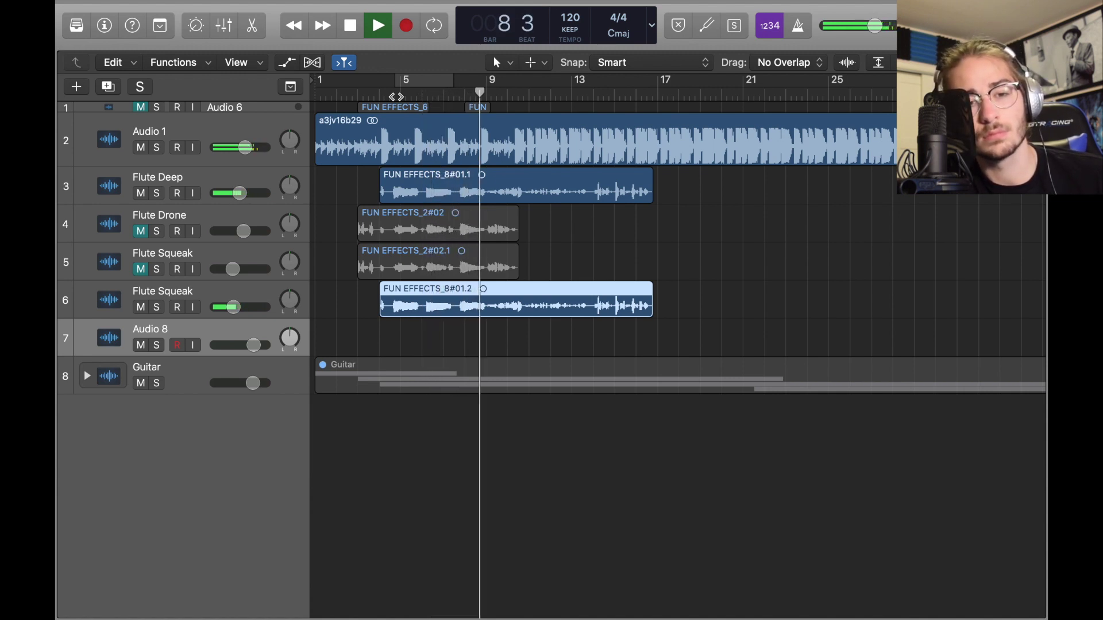
left_click(224, 25)
key("space")
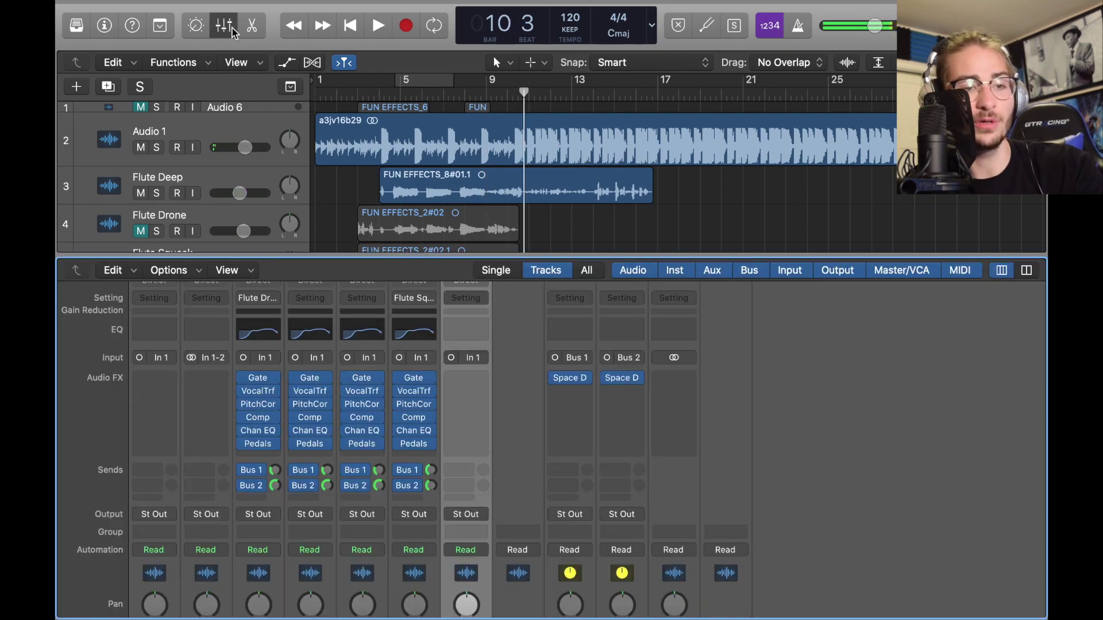